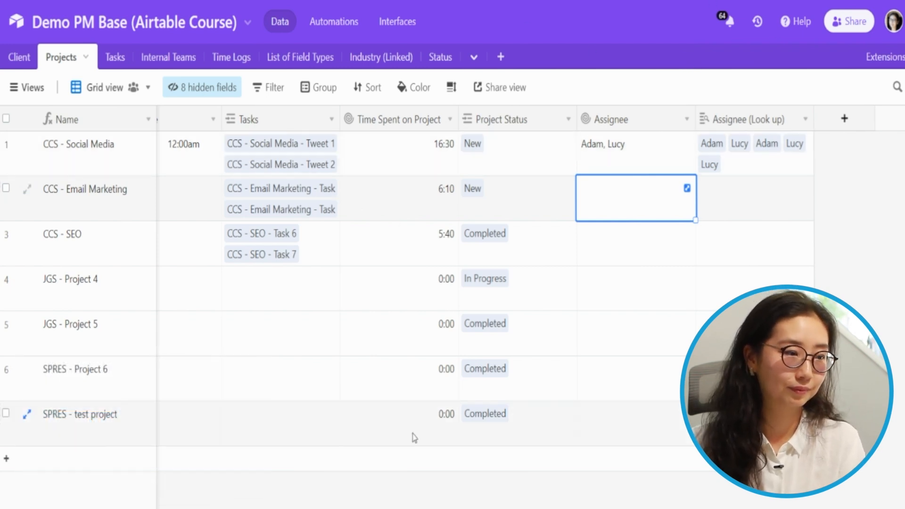
Create a collaborative grid view named Array Formula Demo in the Projects table.
left_click(86, 89)
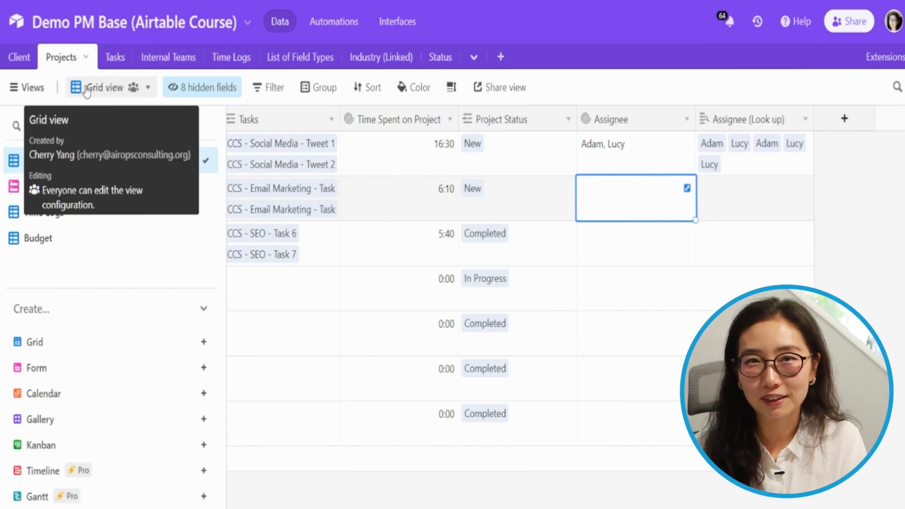
left_click(28, 87)
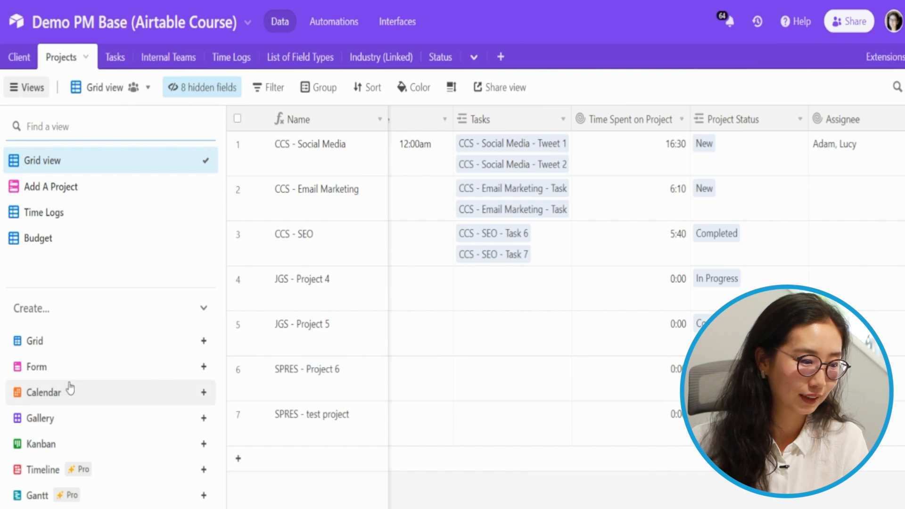
left_click(72, 343)
type("A")
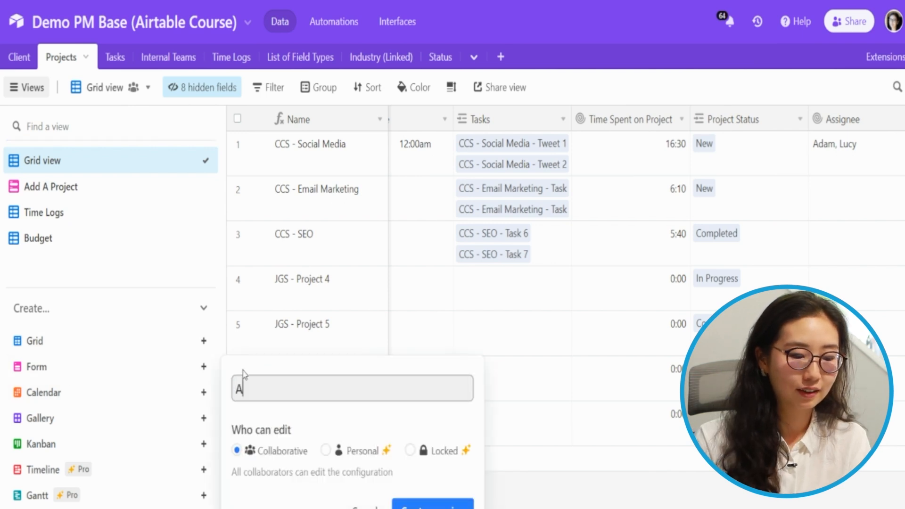
type("rray Formula D")
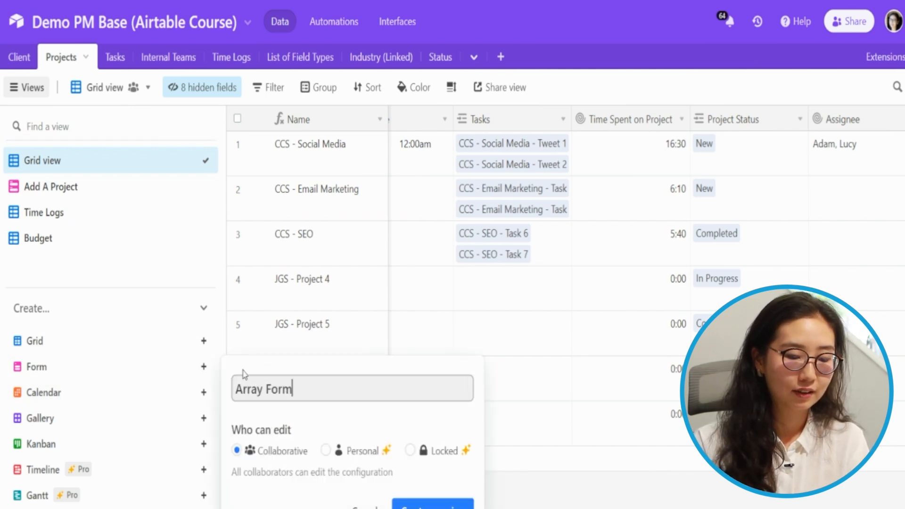
type("emo")
key("Return")
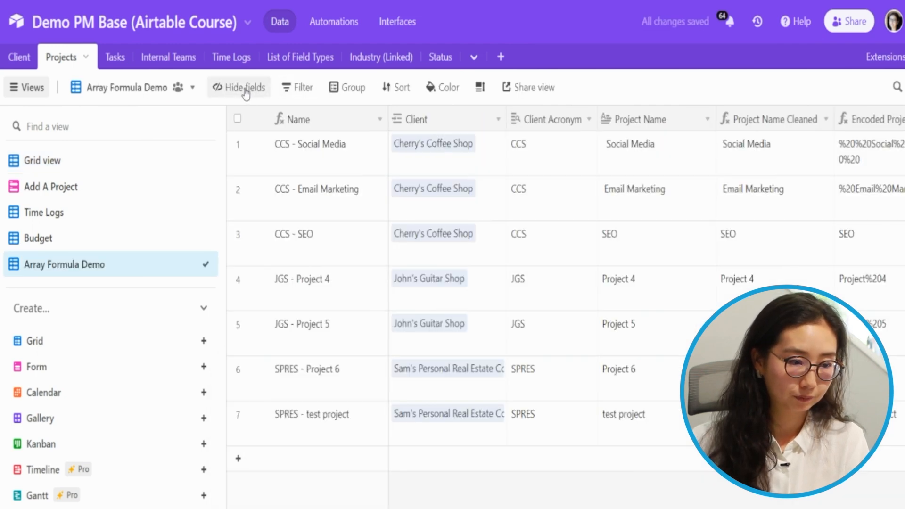
Hide all fields in the view except Name, Tasks, Assignee and Assignee (Look up).
left_click(260, 90)
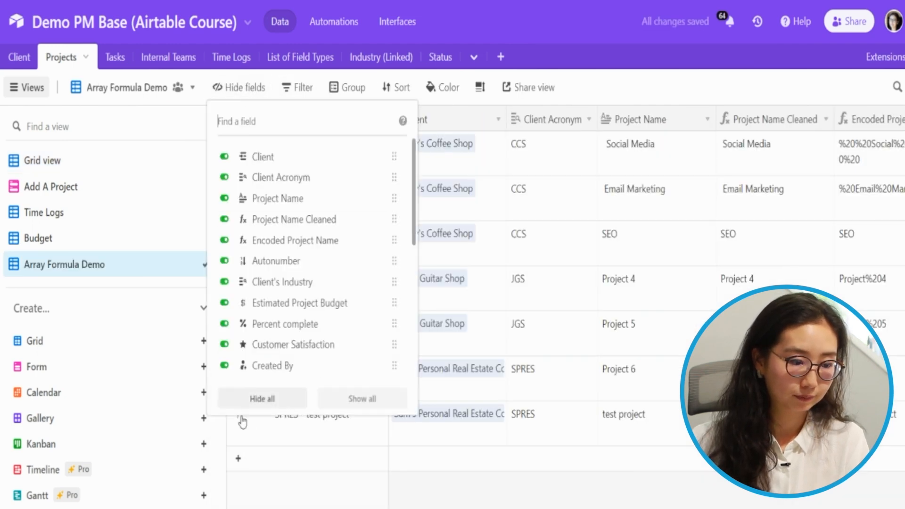
left_click(284, 404)
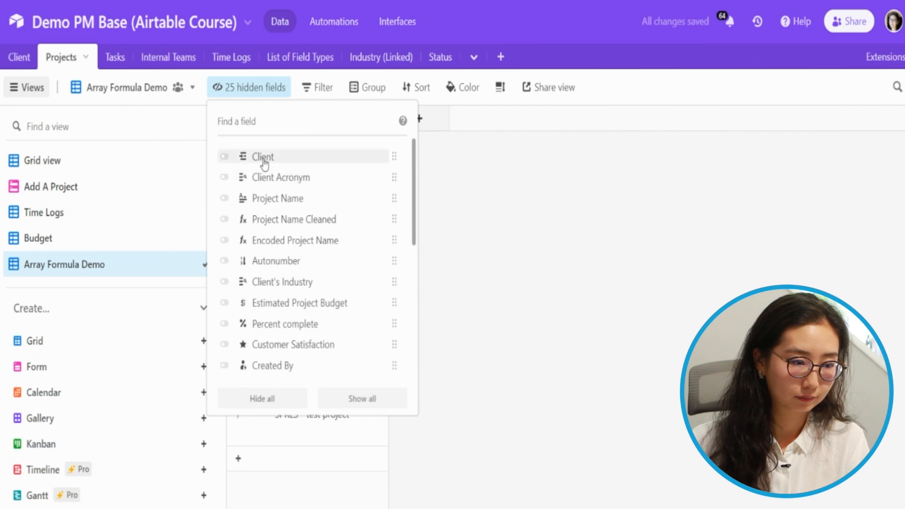
scroll(342, 246, "down", 5)
scroll(349, 267, "down", 1)
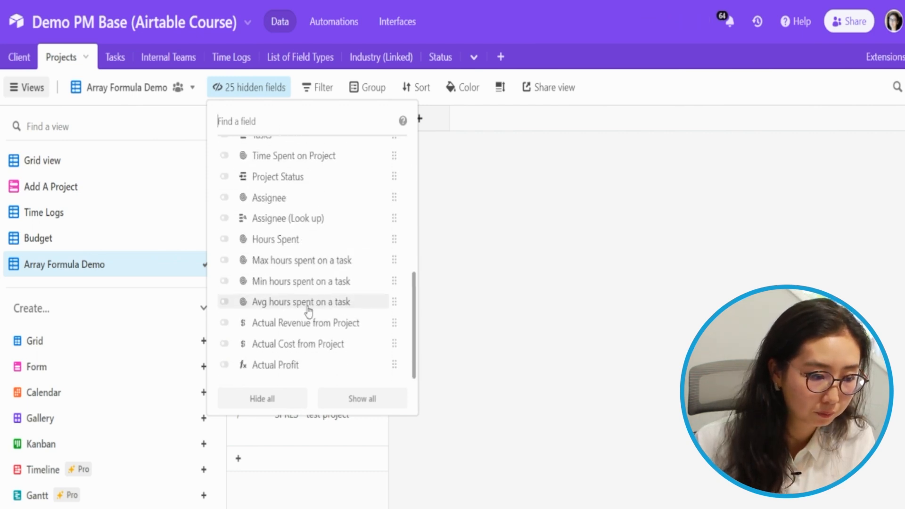
left_click(304, 198)
left_click(300, 217)
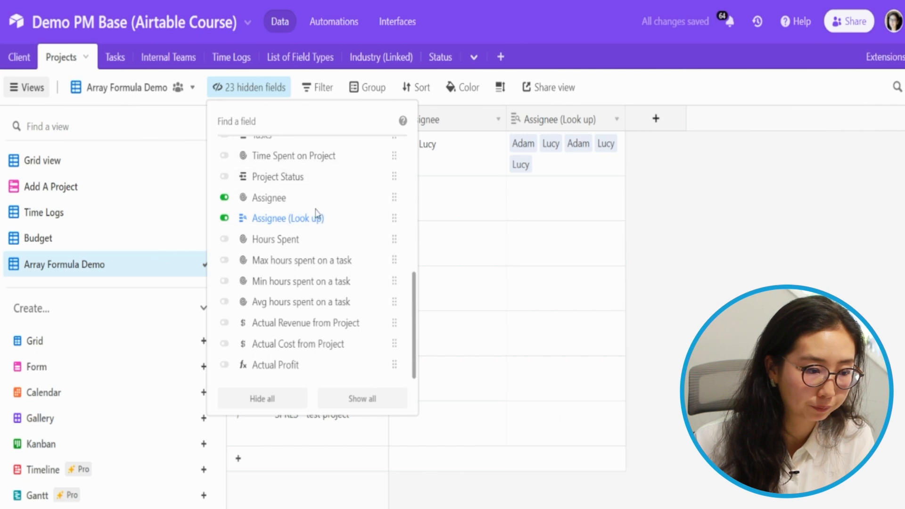
scroll(317, 215, "up", 6)
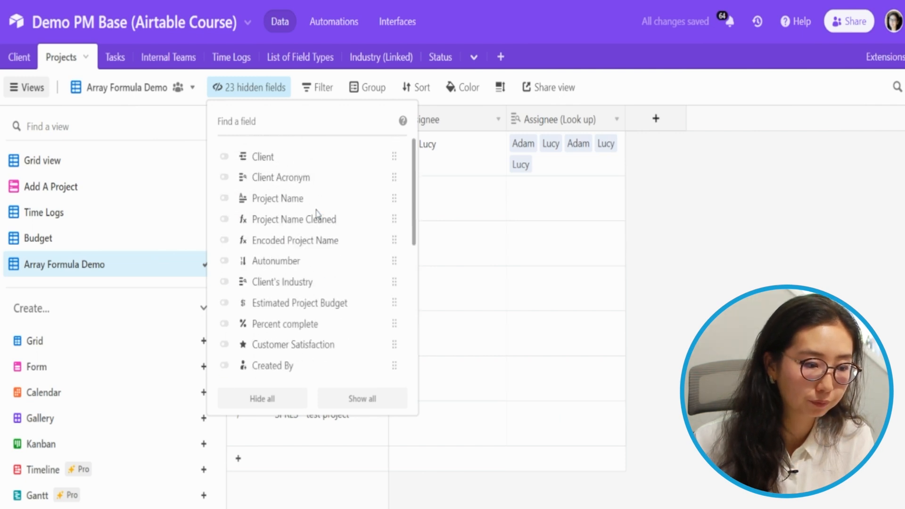
scroll(316, 213, "down", 5)
left_click(296, 210)
left_click(417, 222)
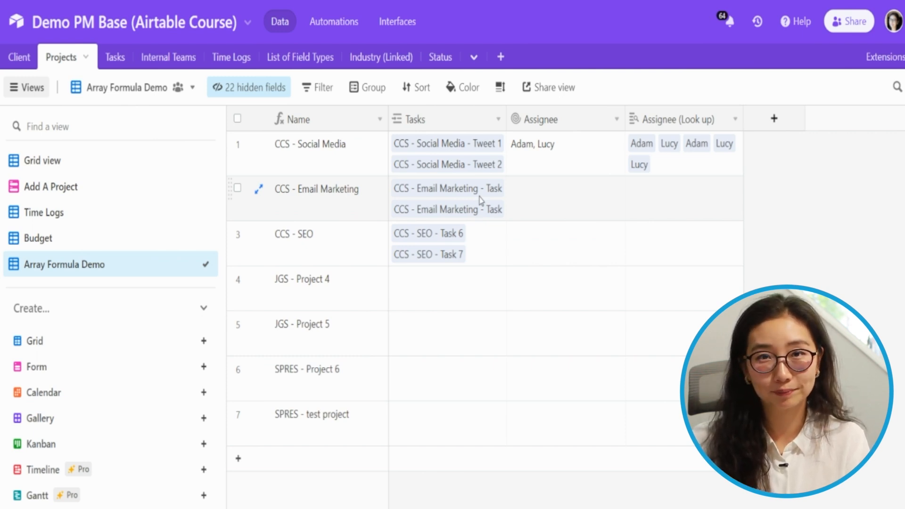
Collapse the list of views and open the Assignee rollup field's configuration for inspection.
left_click(30, 90)
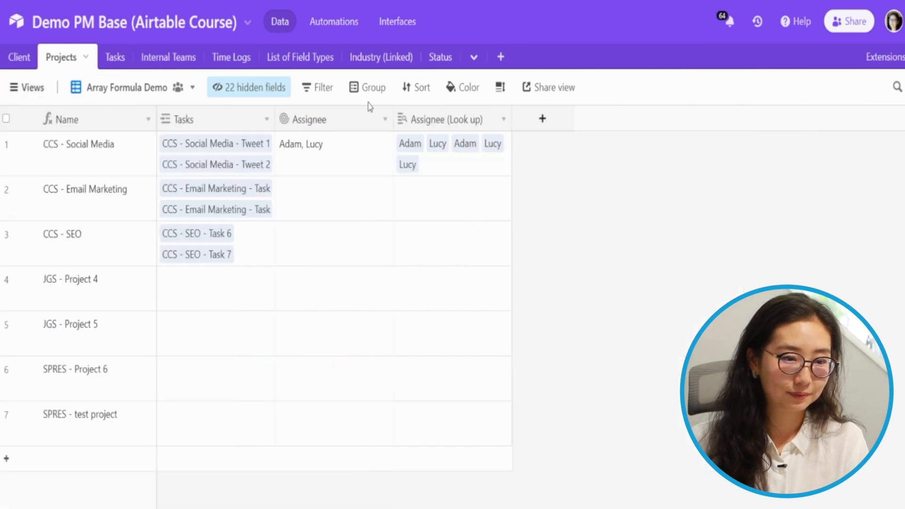
left_click(336, 117)
double_click(336, 118)
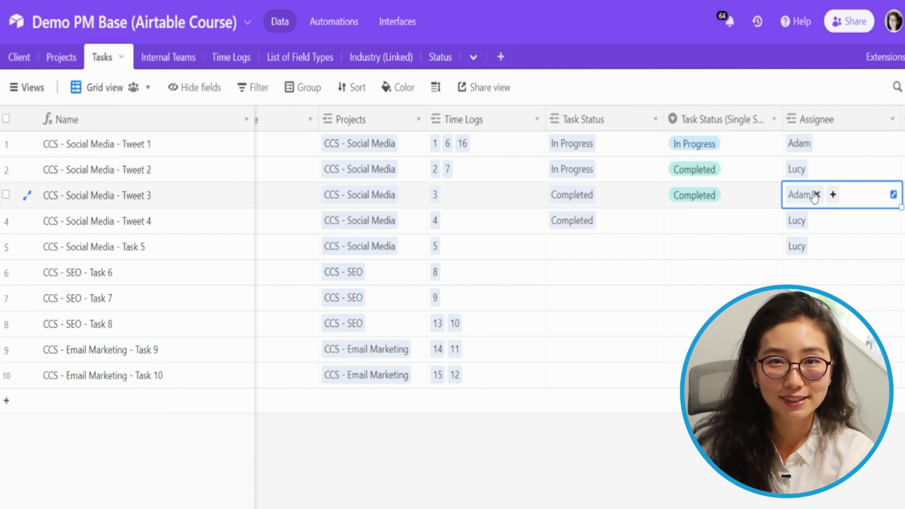
Remove the assignee from the CCS - Social Media - Tweet 3 task and check the CCS - Social Media project's Assignee (Look up) value.
left_click(816, 194)
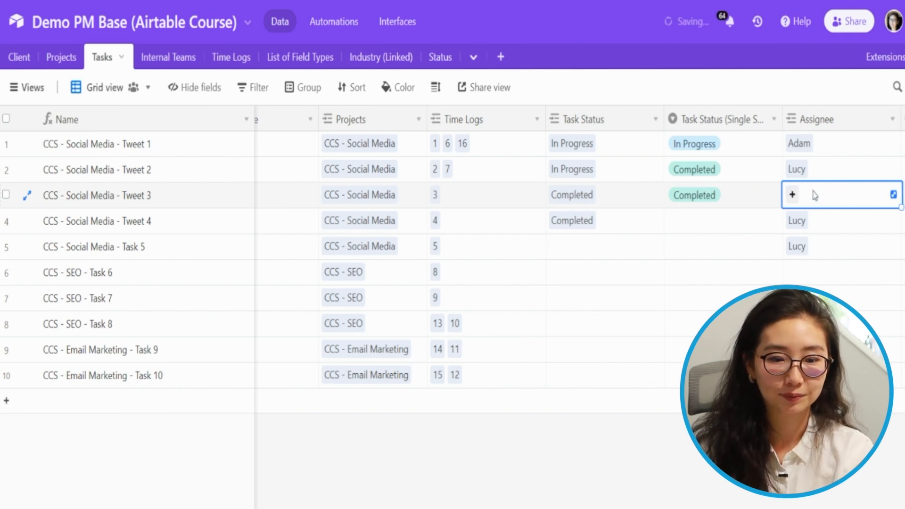
left_click(57, 62)
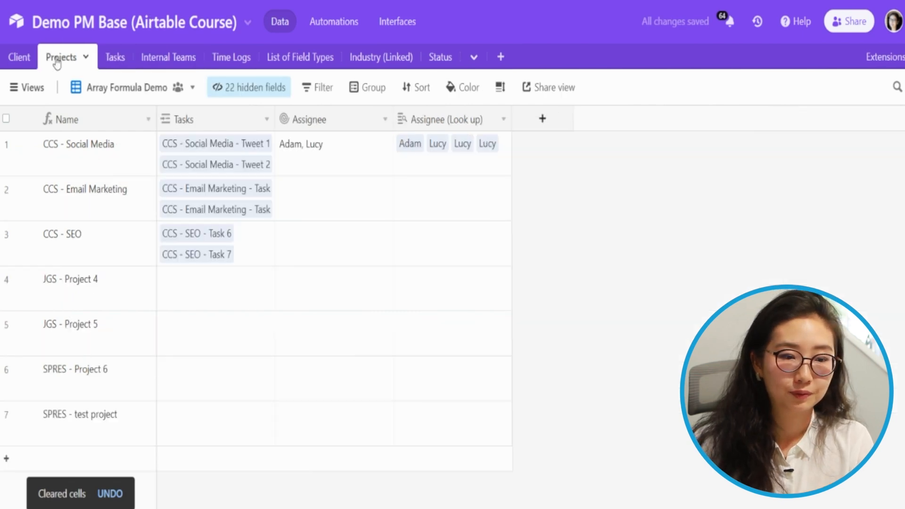
left_click(457, 169)
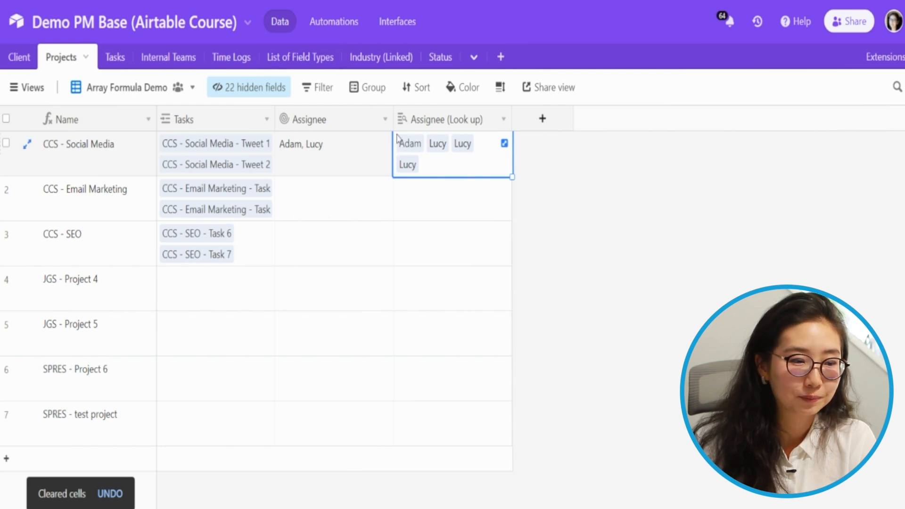
Duplicate the Assignee rollup field in the Projects table and name the copy Assignee array compact.
left_click(385, 120)
left_click(334, 253)
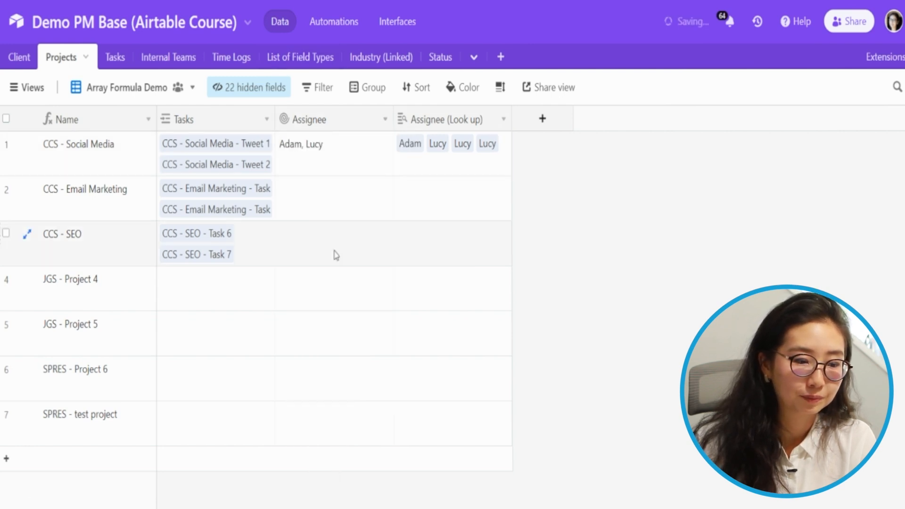
double_click(453, 121)
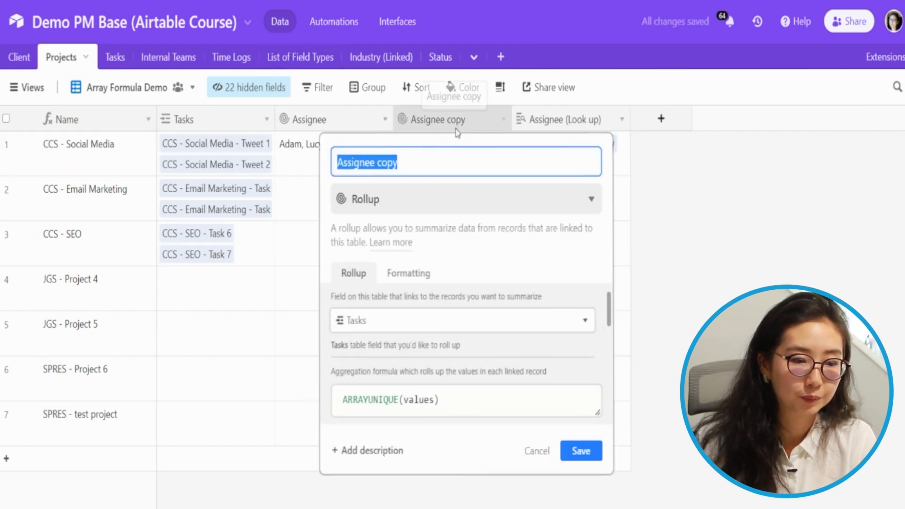
left_click(420, 161)
key("ctrl+shift+Left")
type("arry")
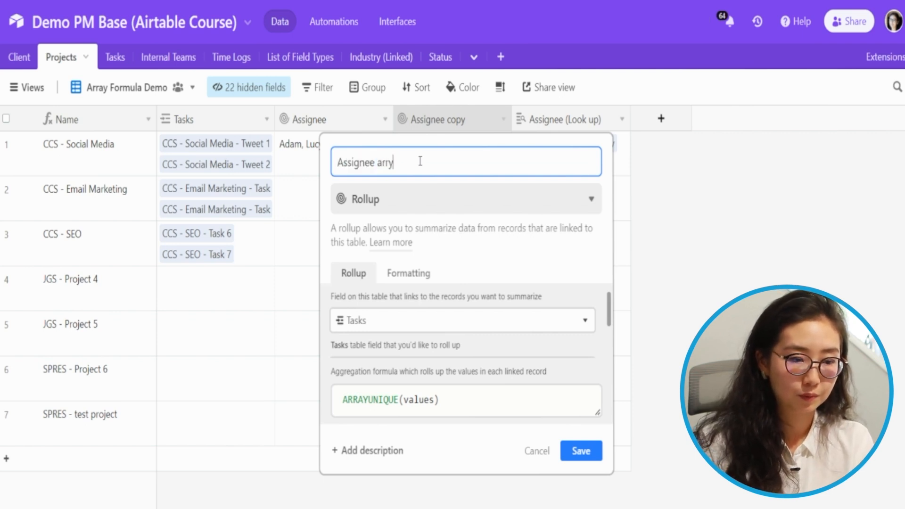
key("BackSpace")
type("ay com")
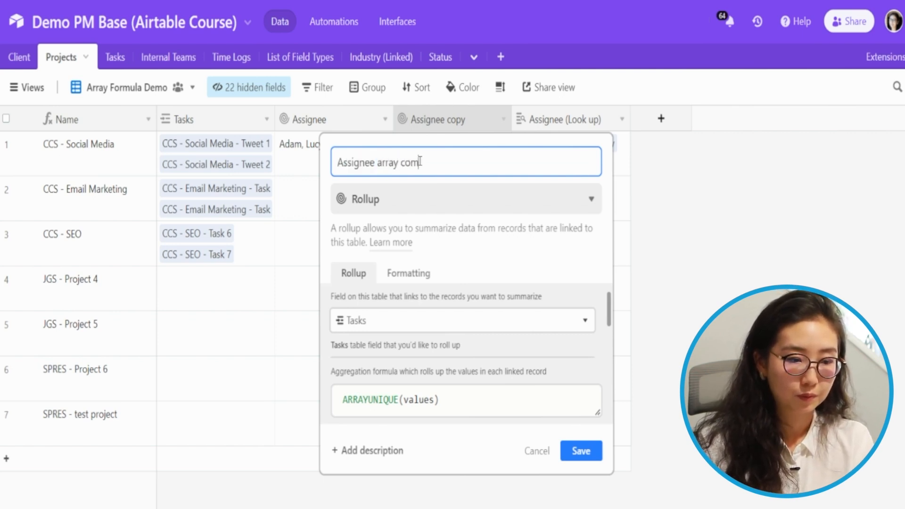
type("pact")
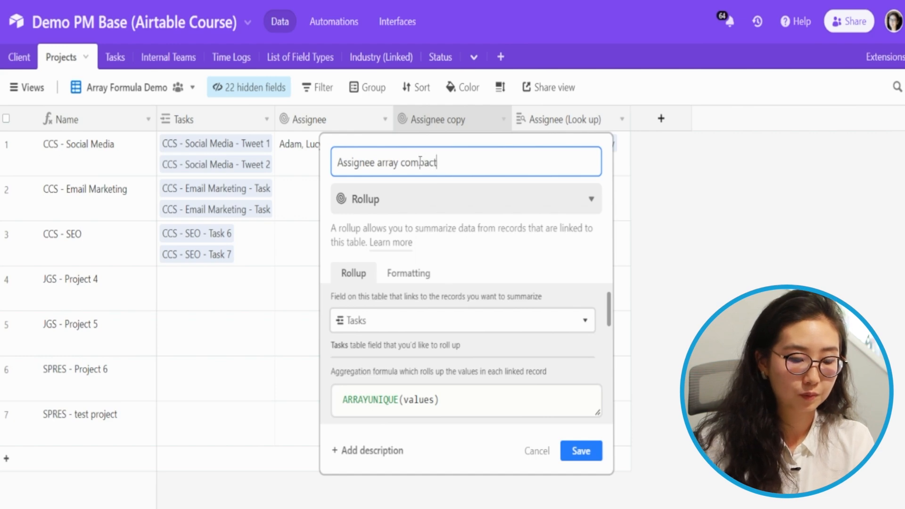
Set the copied field's aggregation formula to ARRAYCOMPACT(values), save it, and widen its column to fit the full field name.
left_click_drag(399, 400, 369, 402)
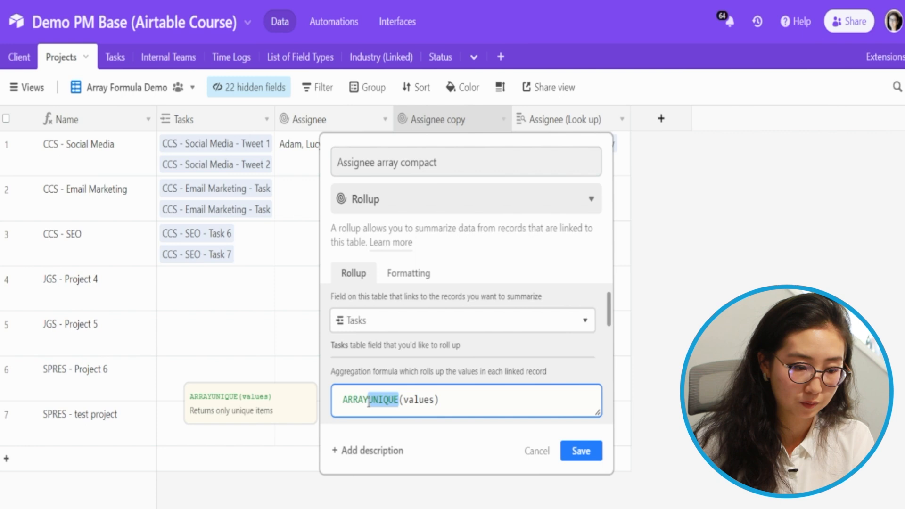
type("compact")
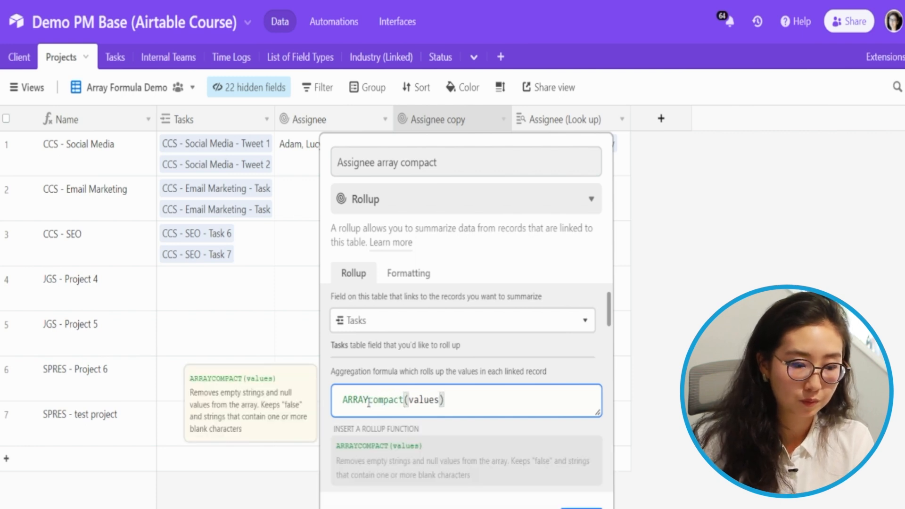
left_click(404, 475)
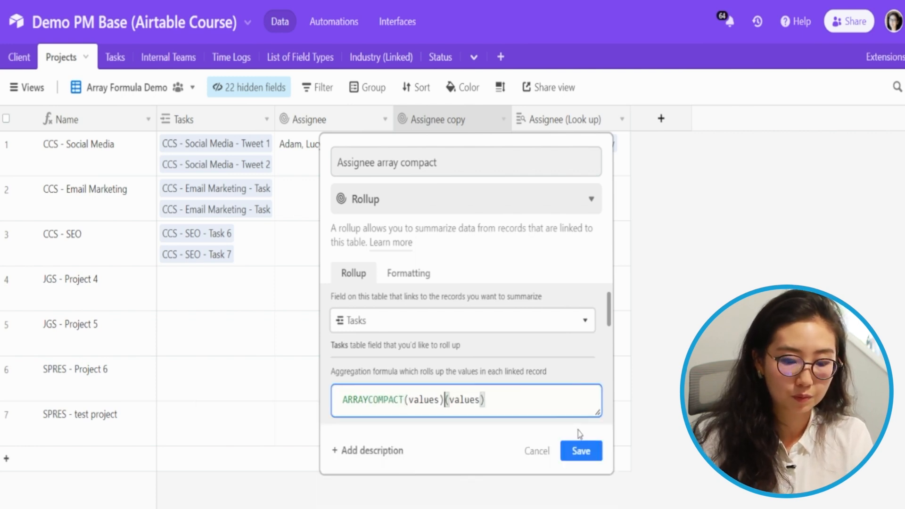
key("shift+End")
key("Delete")
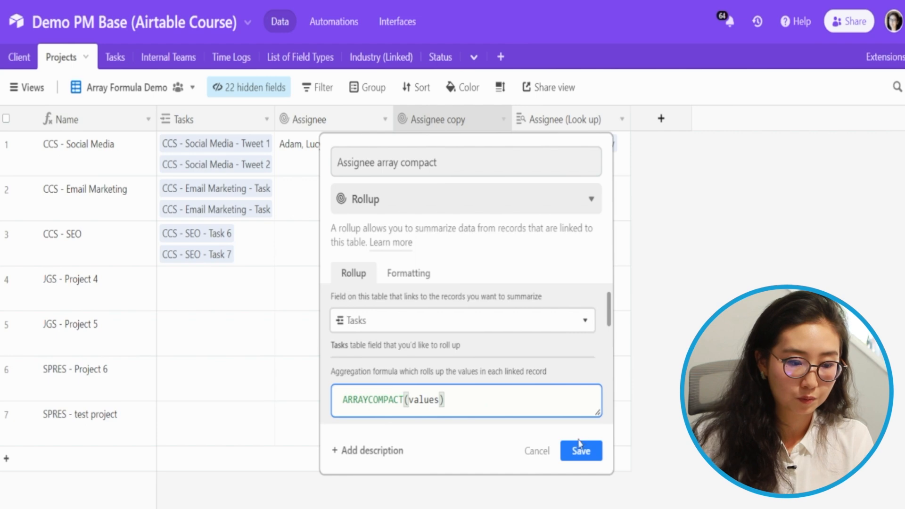
left_click(579, 449)
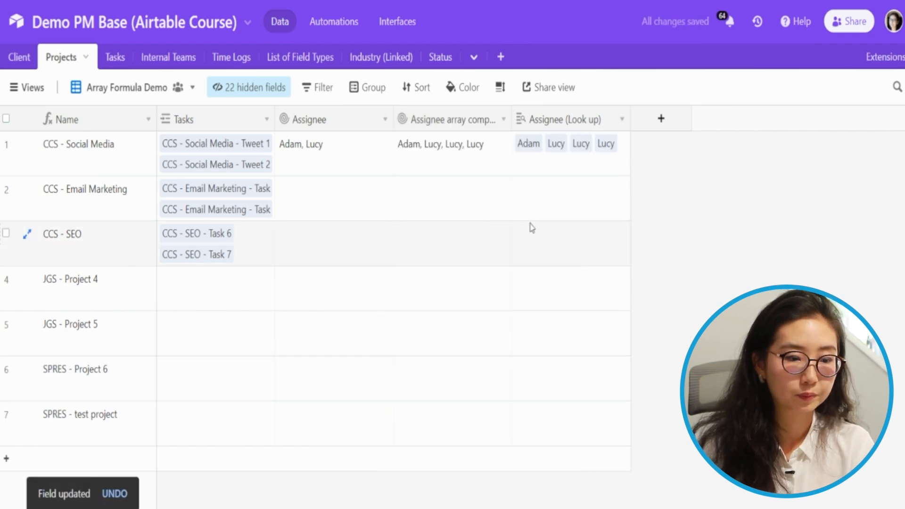
mouse_move(513, 119)
left_mouse_down()
mouse_move(537, 122)
mouse_move(523, 122)
left_mouse_up()
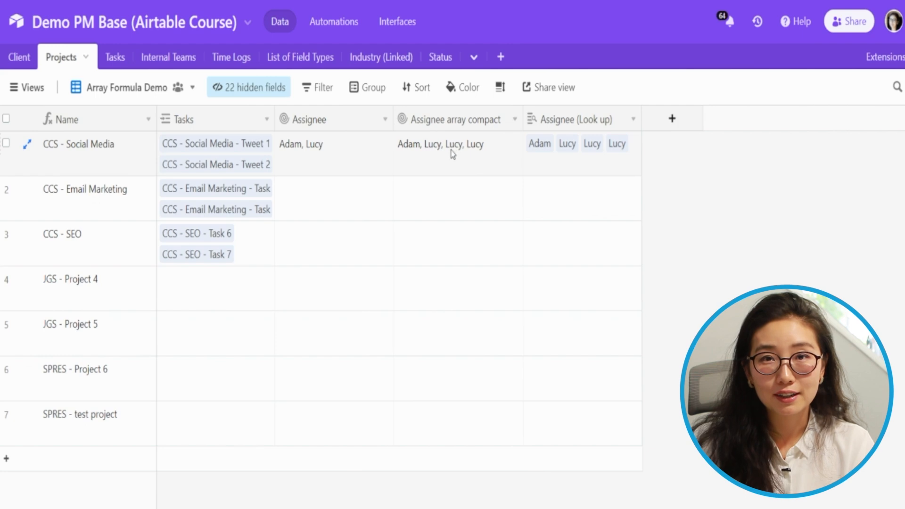
left_click(488, 157)
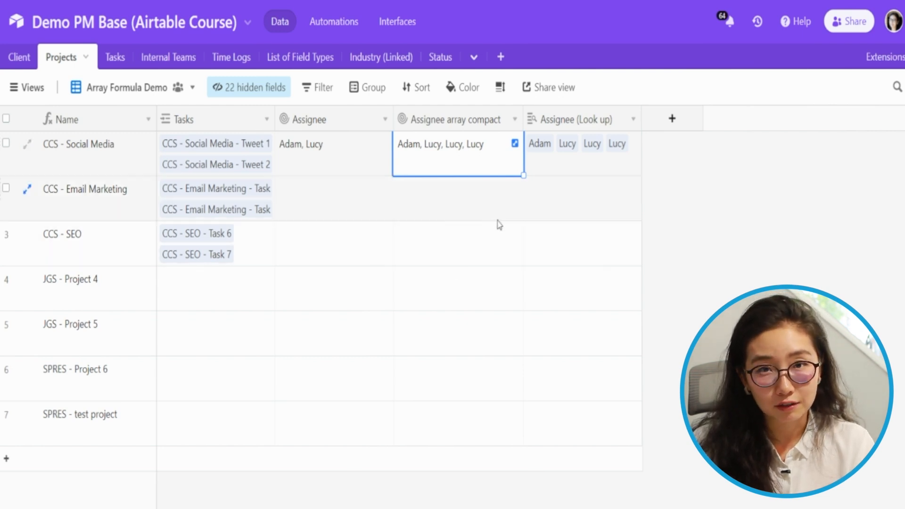
Duplicate the Assignee array compact field and name the copy Assignee array join.
left_click(515, 119)
left_click(471, 255)
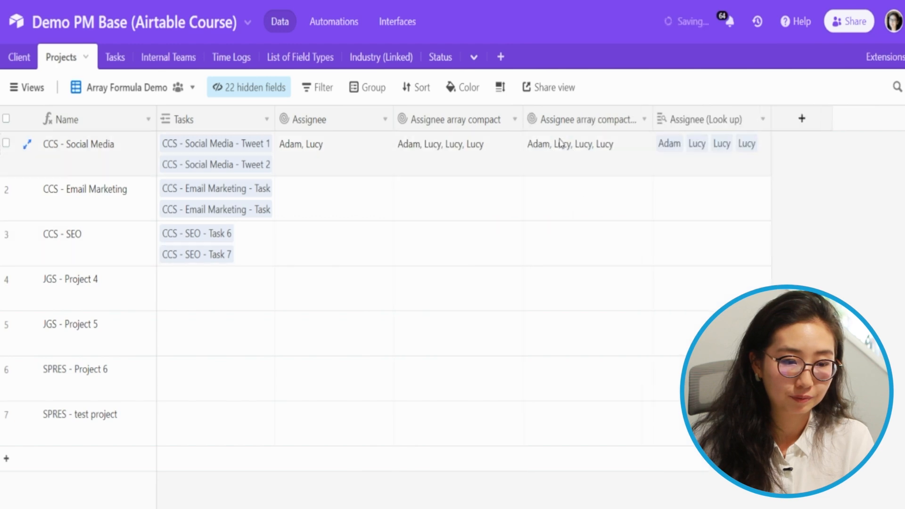
left_click(428, 165)
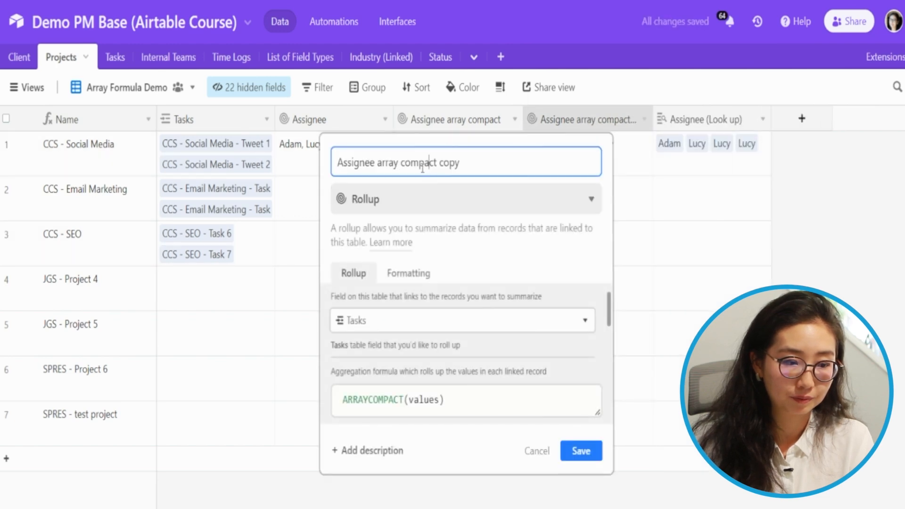
key("shift+End")
type("join")
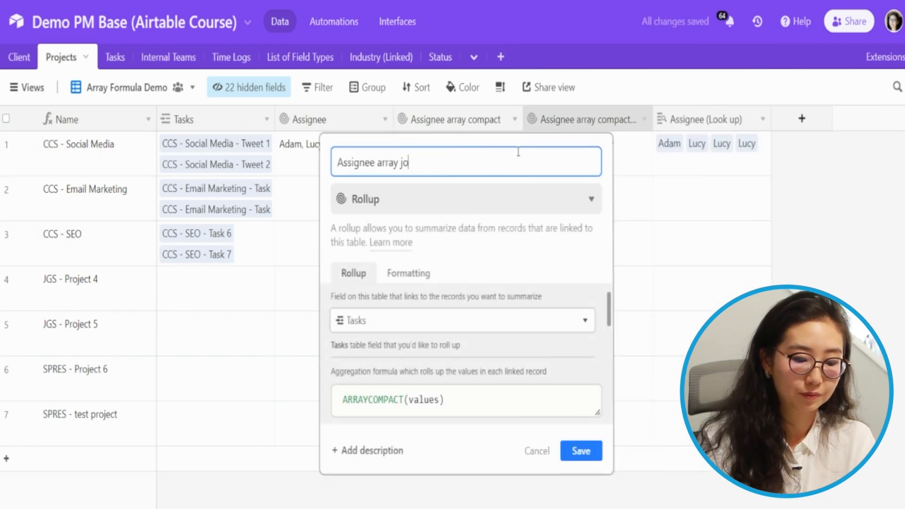
Set the Assignee array join field's aggregation formula to ARRAYJOIN(values), save it, and compare the CCS - Social Media project's join and compact values.
key("Tab")
key("Tab")
key("Tab")
key("Tab")
key("Tab")
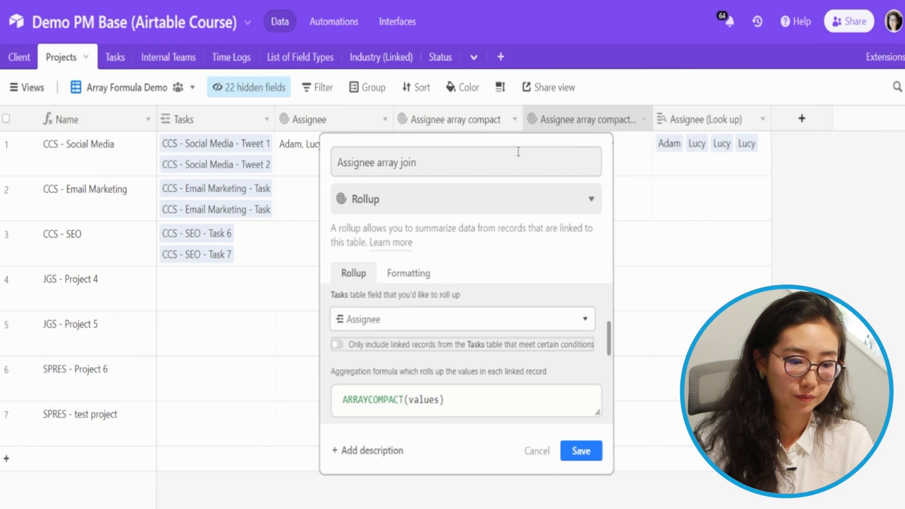
left_click(406, 400)
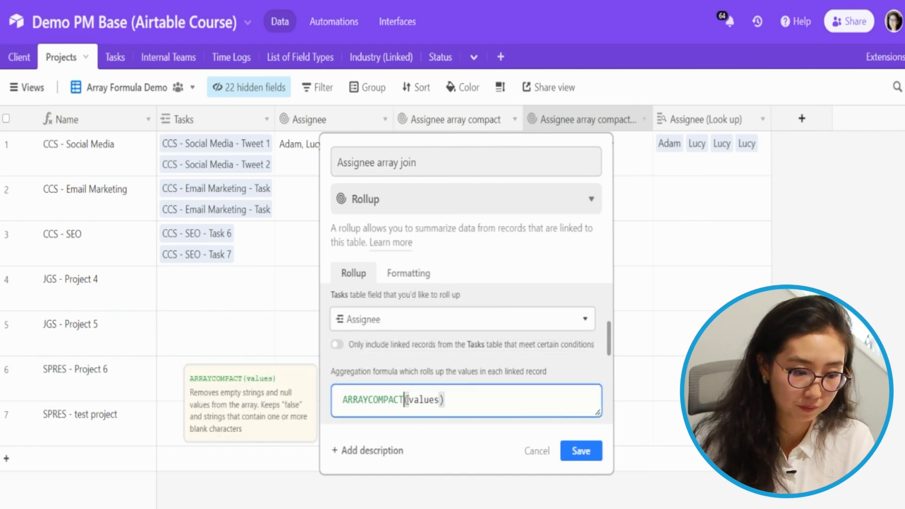
left_click_drag(406, 400, 369, 401)
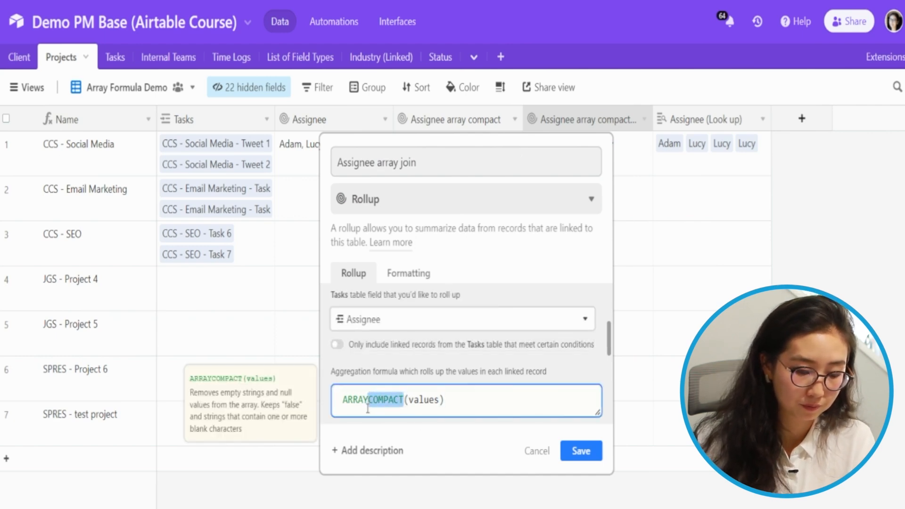
type("join")
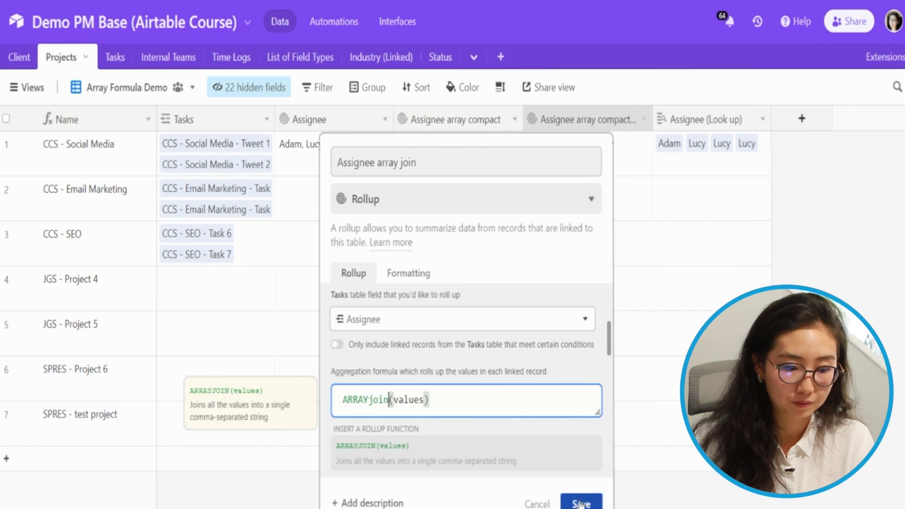
left_click(581, 503)
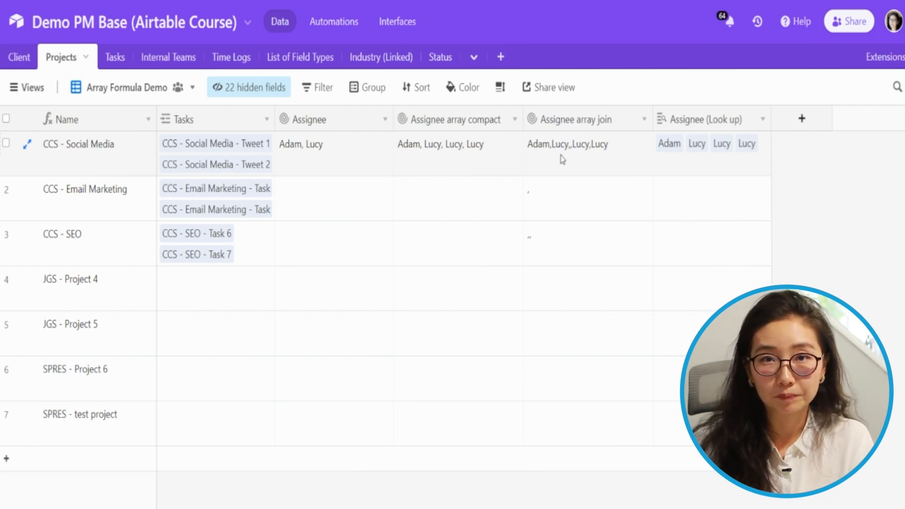
left_click(567, 158)
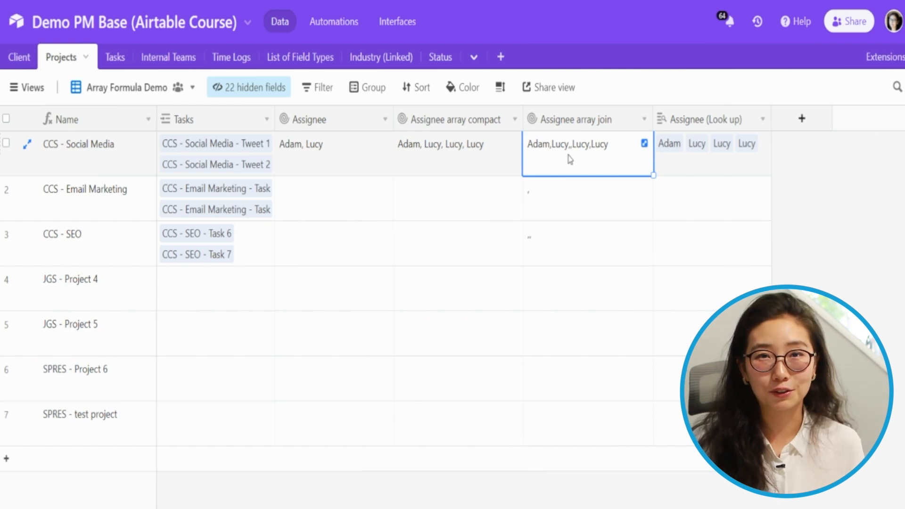
left_click(466, 164)
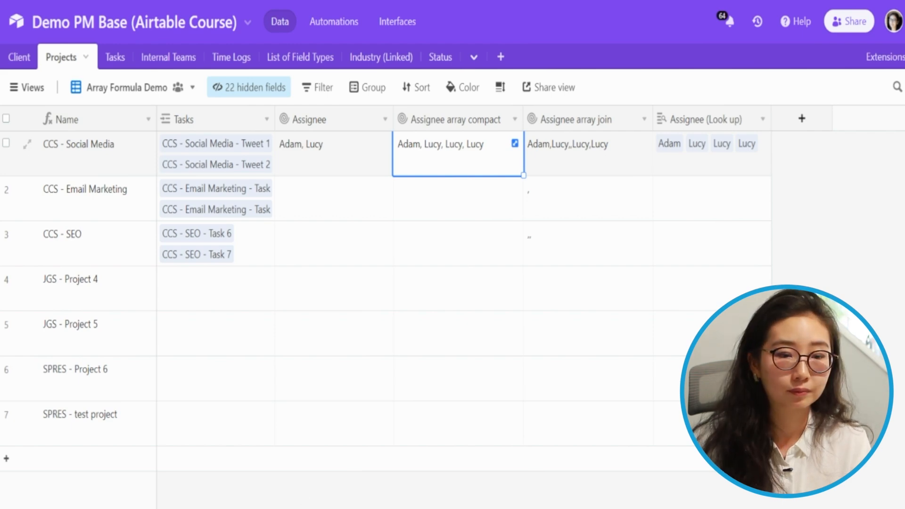
Duplicate the Assignee array join field and name the copy Assignee Array Flatten.
left_click(644, 121)
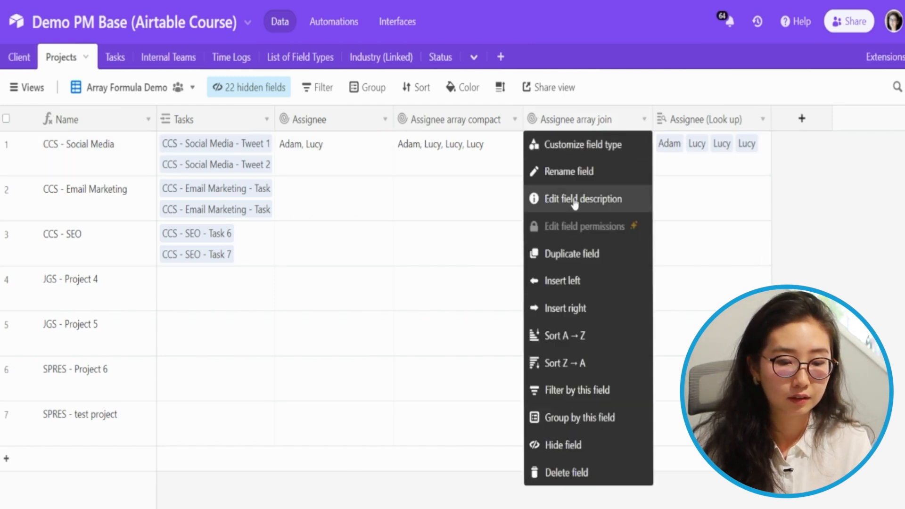
left_click(571, 255)
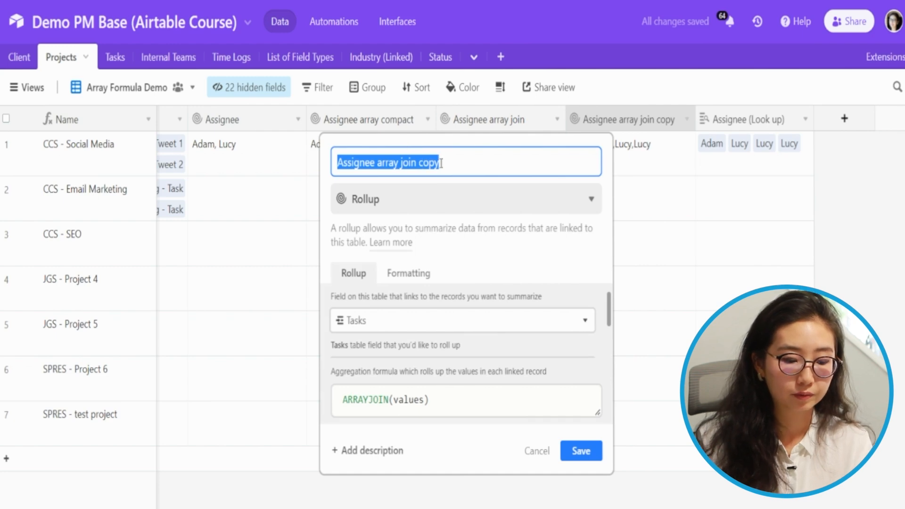
type("Array")
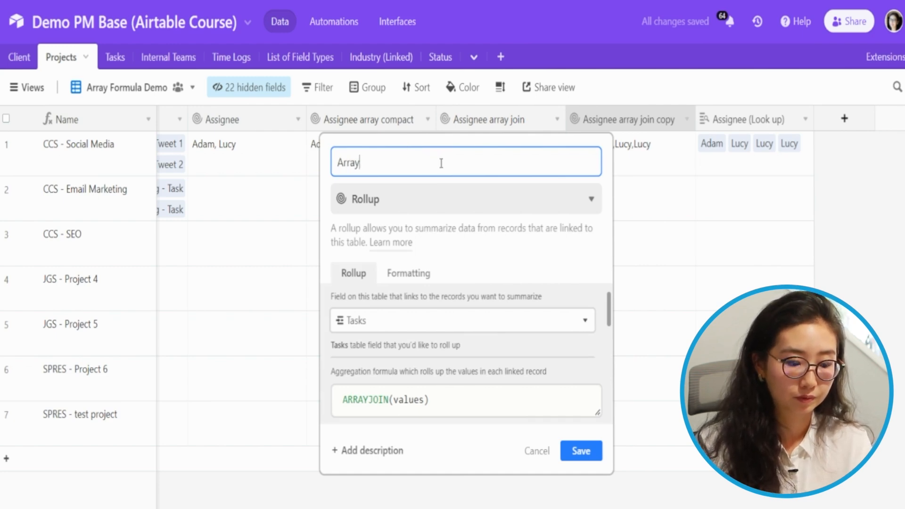
key("BackSpace")
key("BackSpace")
key("BackSpace")
key("BackSpace")
key("BackSpace")
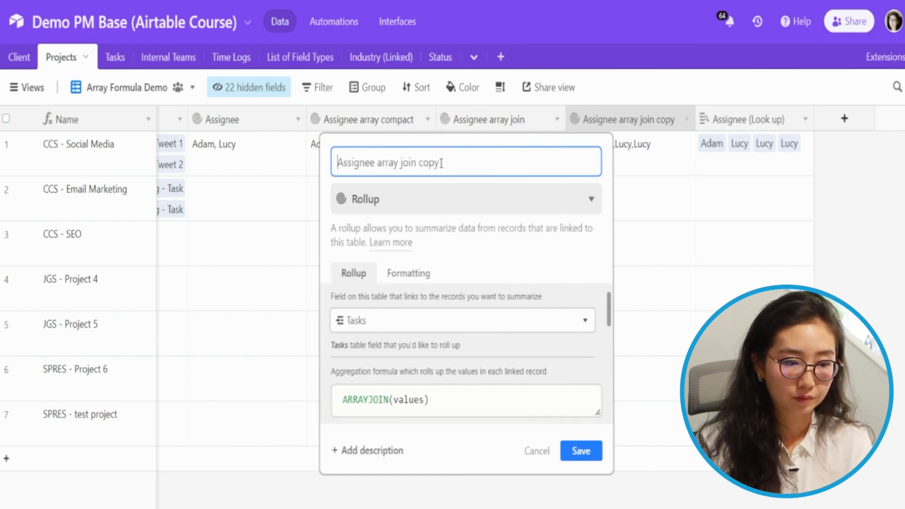
type("Assign")
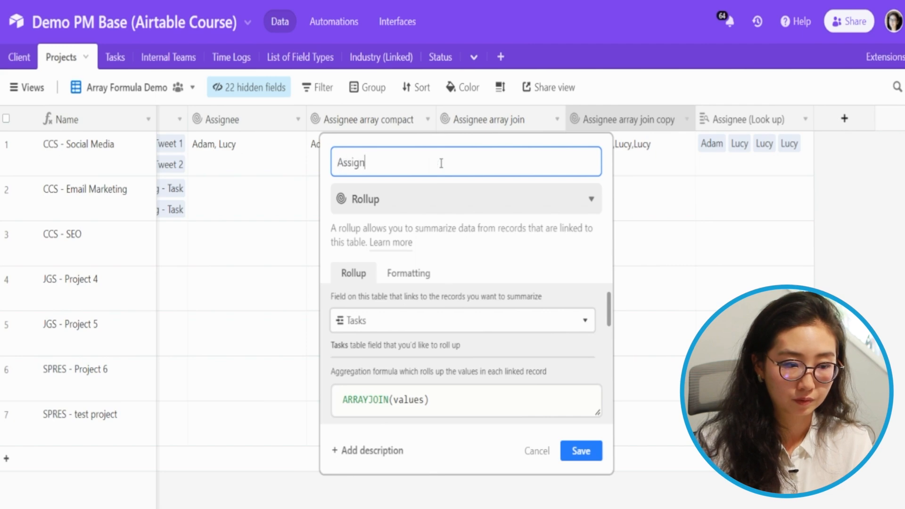
type("ee Array ")
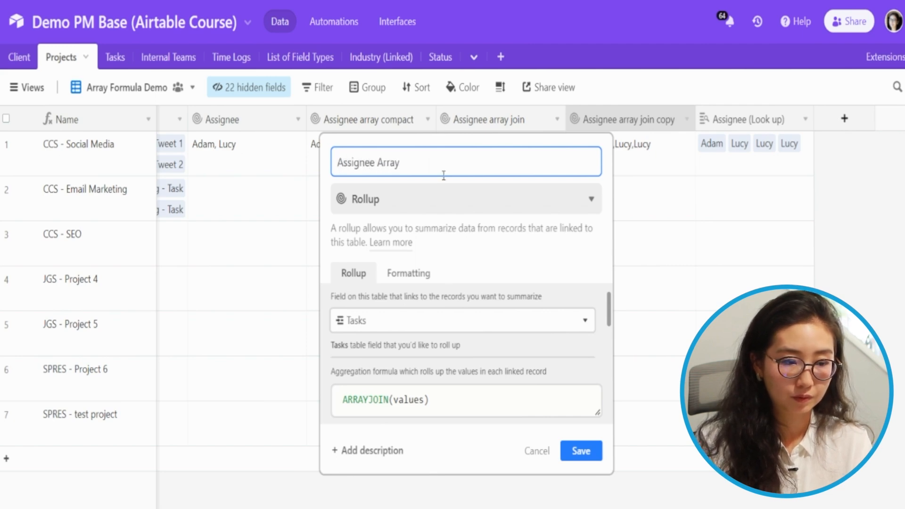
type("Flatten")
Set the copied field's aggregation formula to ARRAYFLATTEN(values), save it, and review the CCS - Social Media project's values across the array fields.
key("Tab")
key("Tab")
key("Tab")
key("Tab")
key("Tab")
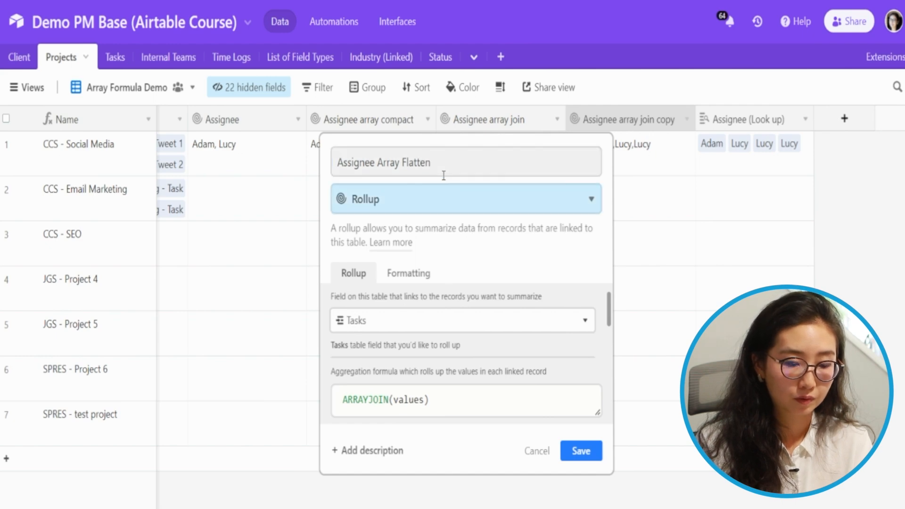
key("Tab")
key("Tab")
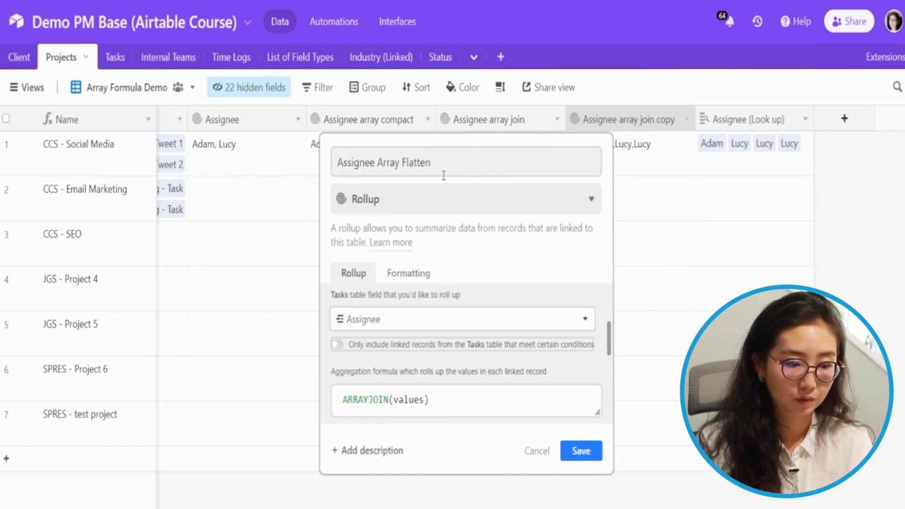
key("Right")
key("Right")
key("Right")
key("Right")
key("Right")
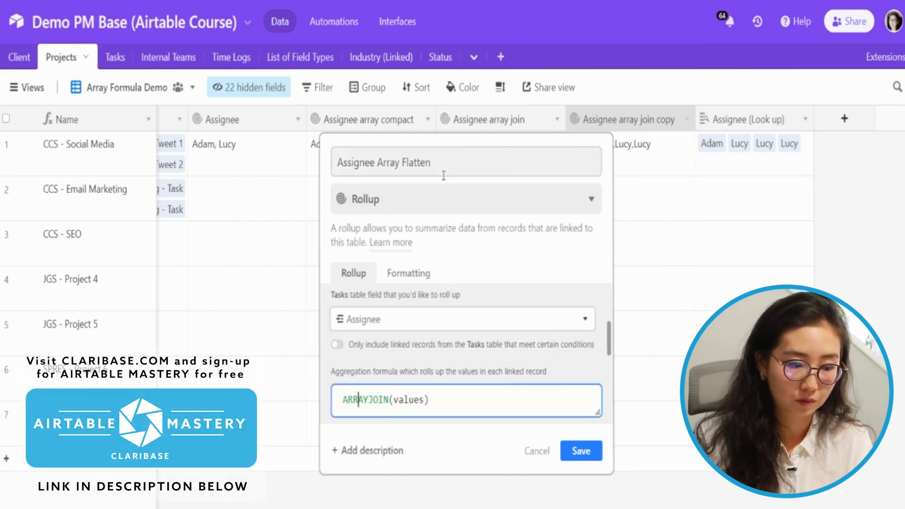
key("shift+Right")
key("shift+Right")
key("shift+Right")
key("shift+Right")
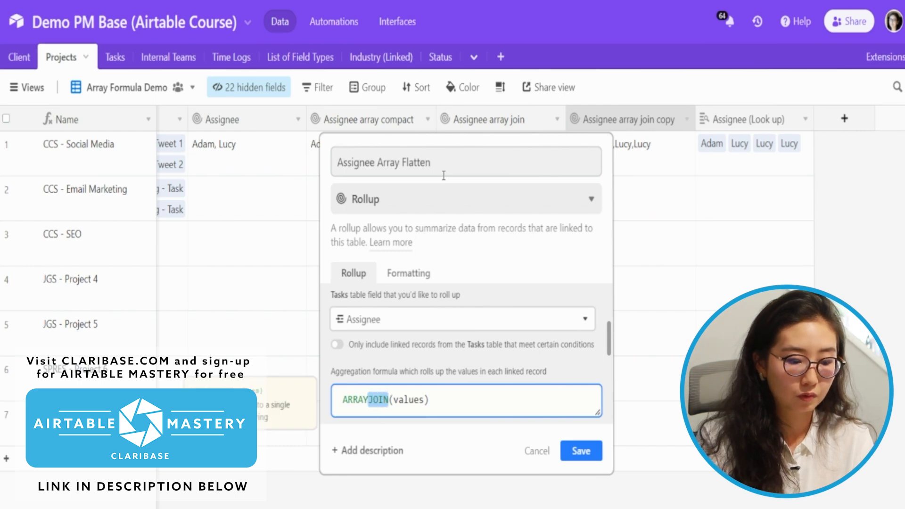
type("flatten")
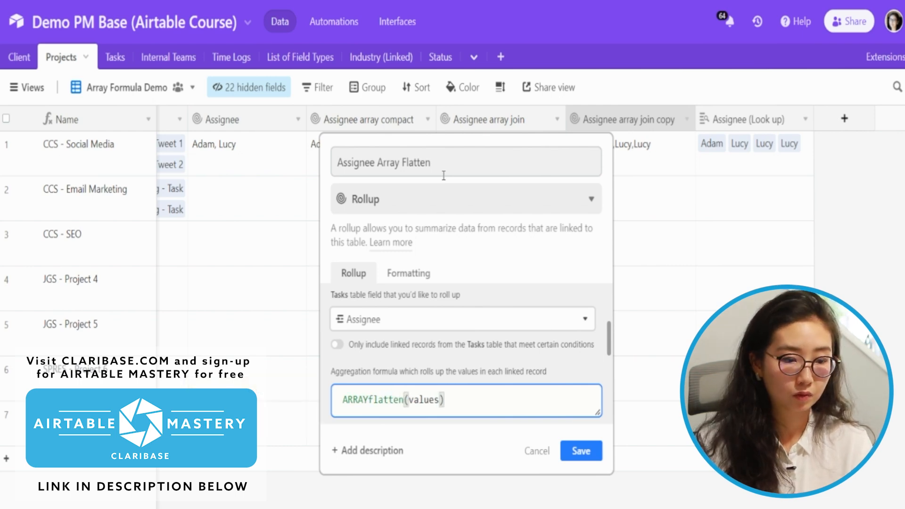
left_click(586, 453)
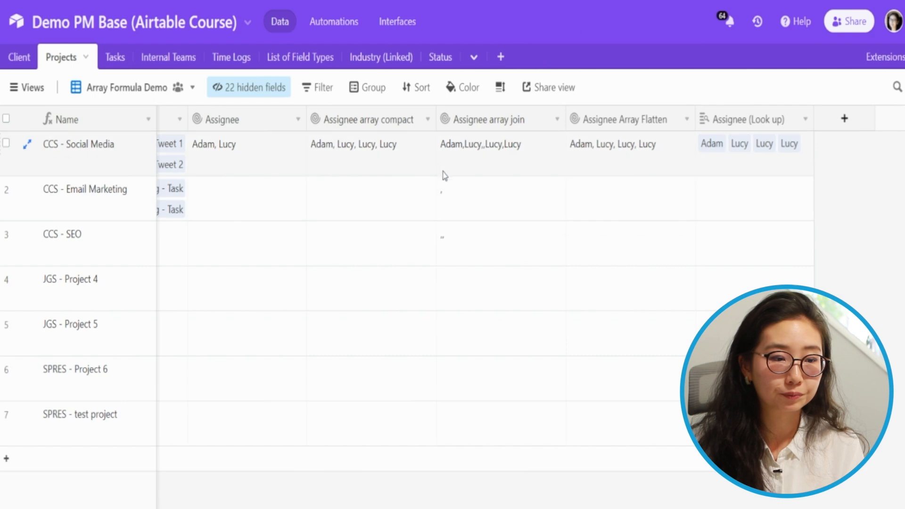
left_click(460, 170)
key("Left")
key("Left")
key("Left")
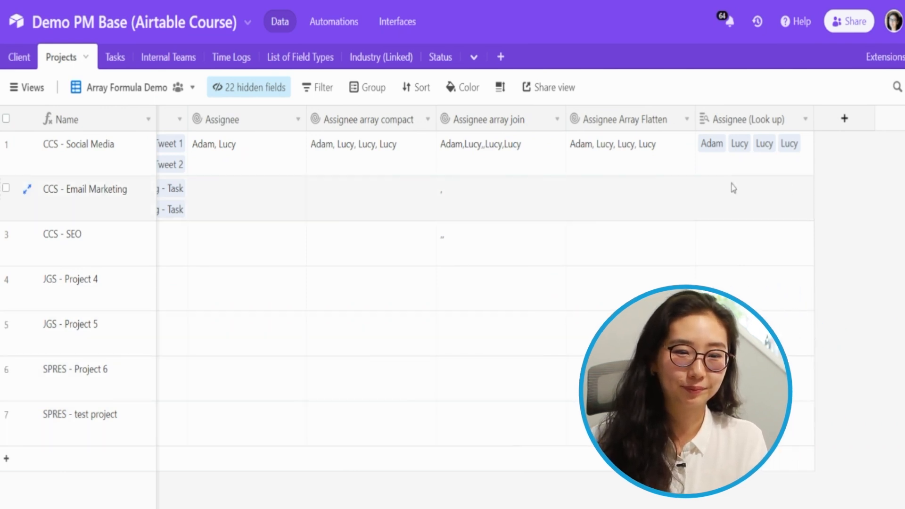
Insert a new Rollup field before Assignee (Look up) and name it assignee - multiple array formulas.
right_click(718, 121)
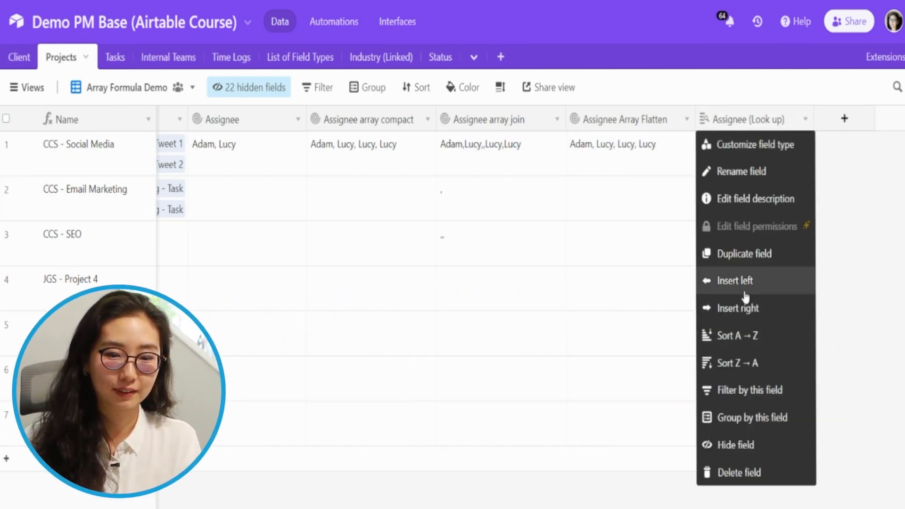
left_click(744, 285)
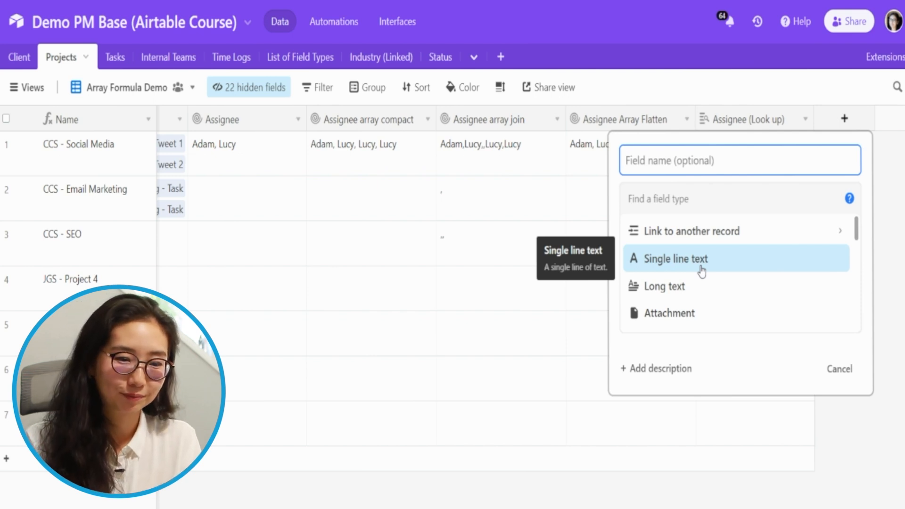
type("assign")
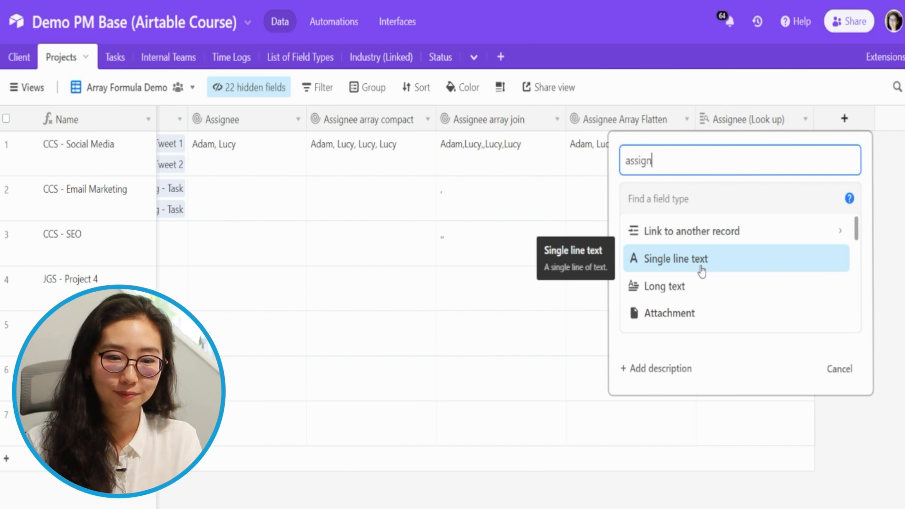
type("ee - m")
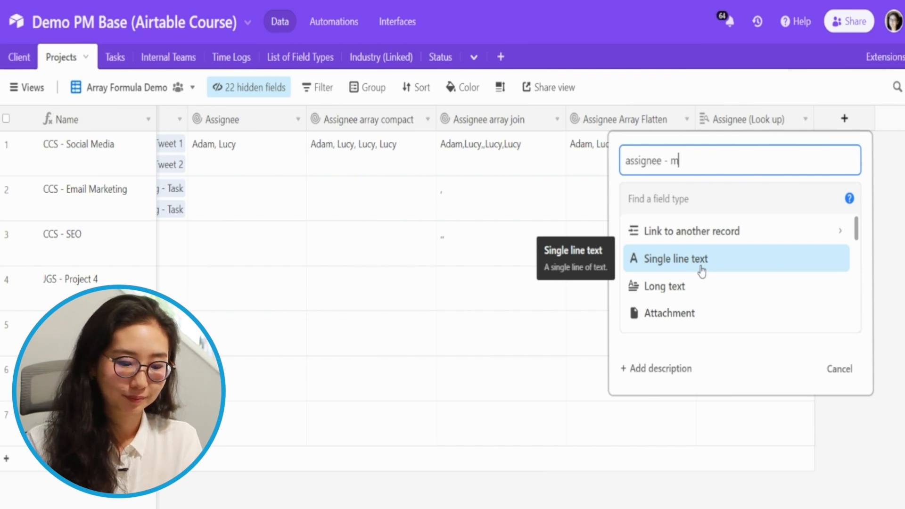
type("ultiple array ")
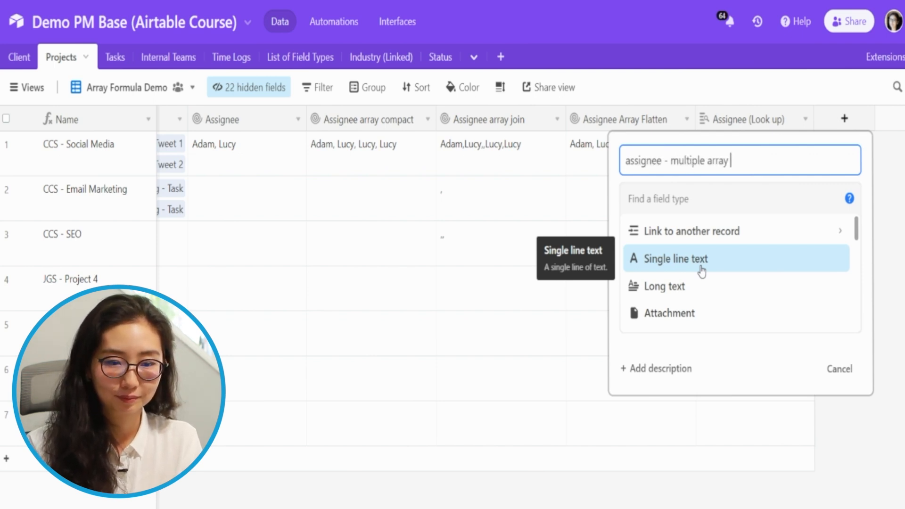
type("formulas")
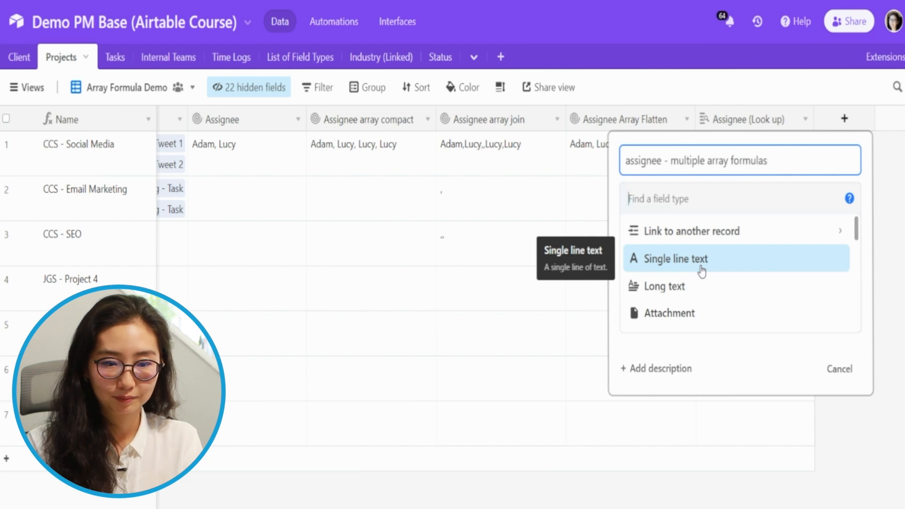
key("Tab")
type("fo")
key("BackSpace")
key("BackSpace")
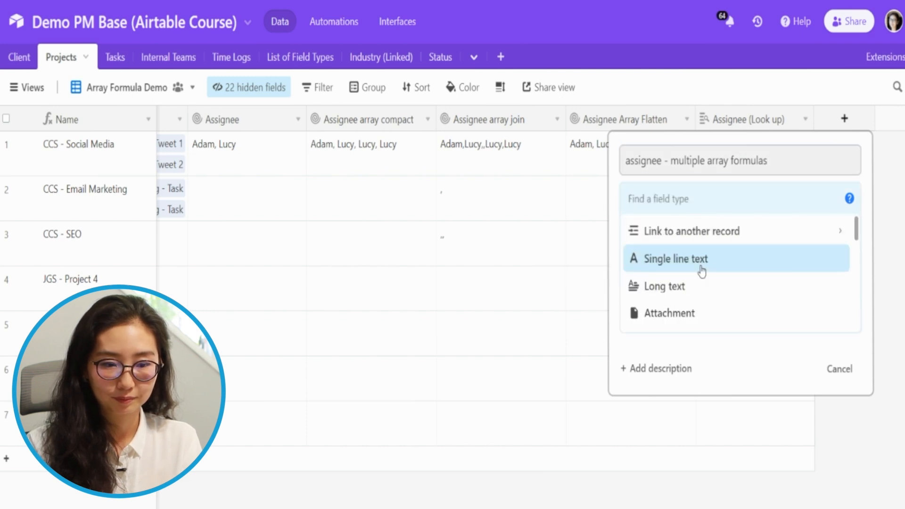
type("rol")
key("Return")
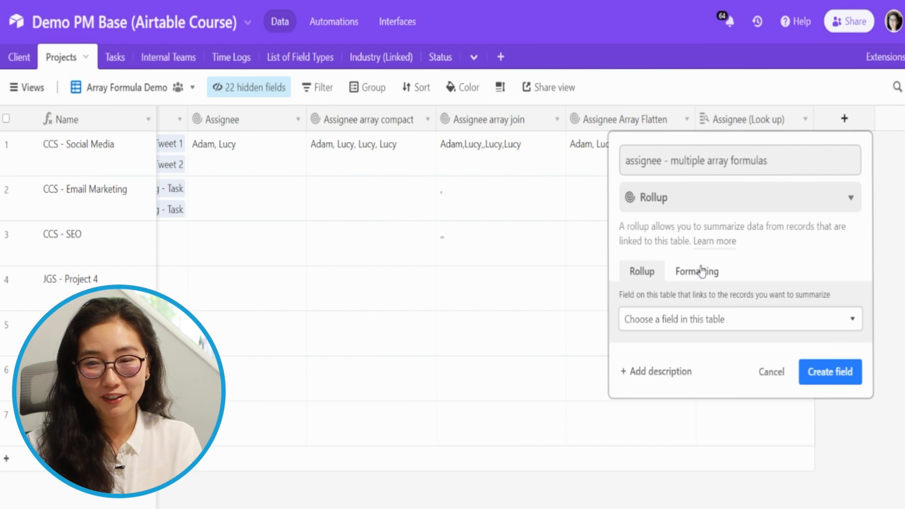
Configure the new rollup to summarize the linked Tasks records using their Assignee field.
left_click(698, 322)
left_click(673, 398)
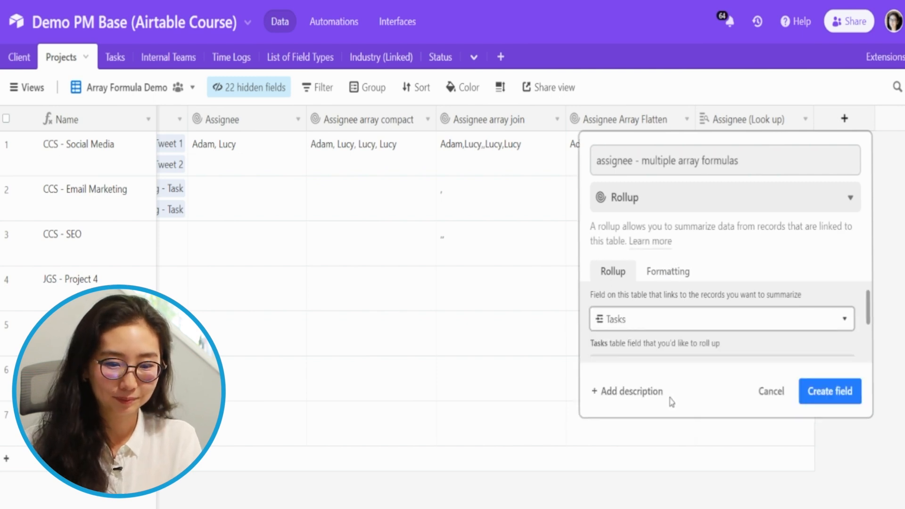
scroll(858, 307, "down", 2)
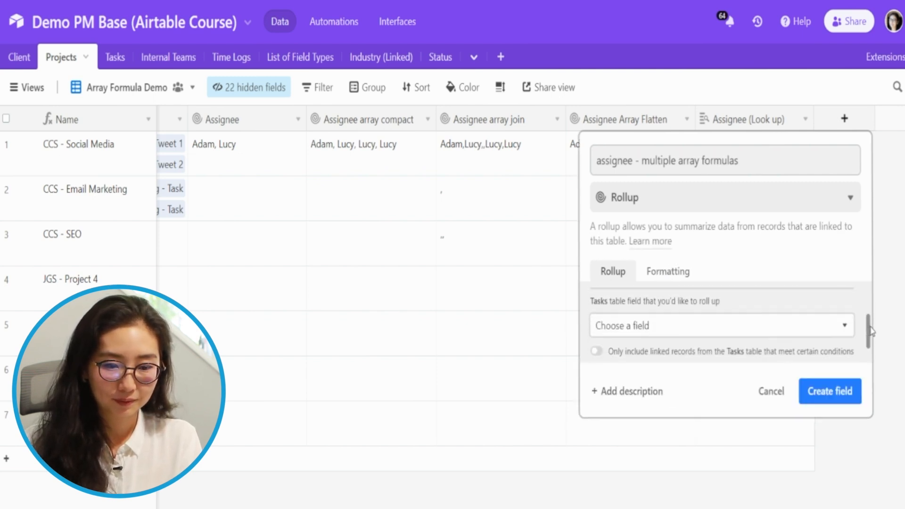
left_click(784, 327)
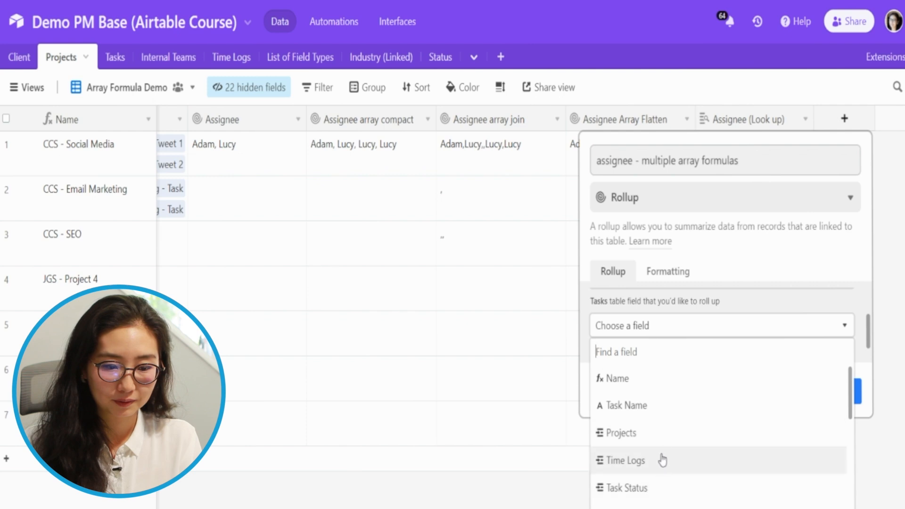
type("as")
left_click(661, 381)
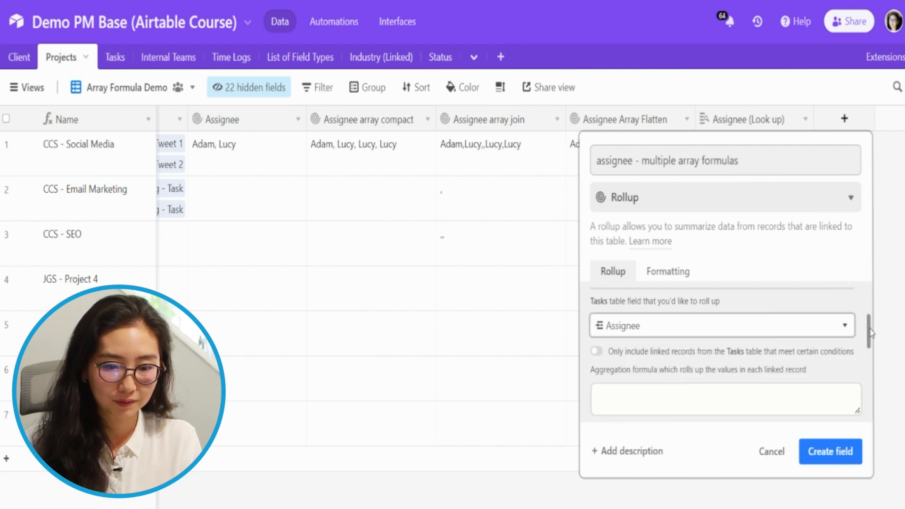
Set the new rollup's aggregation formula to ARRAYUNIQUE(values).
scroll(870, 353, "down", 1)
left_click(701, 403)
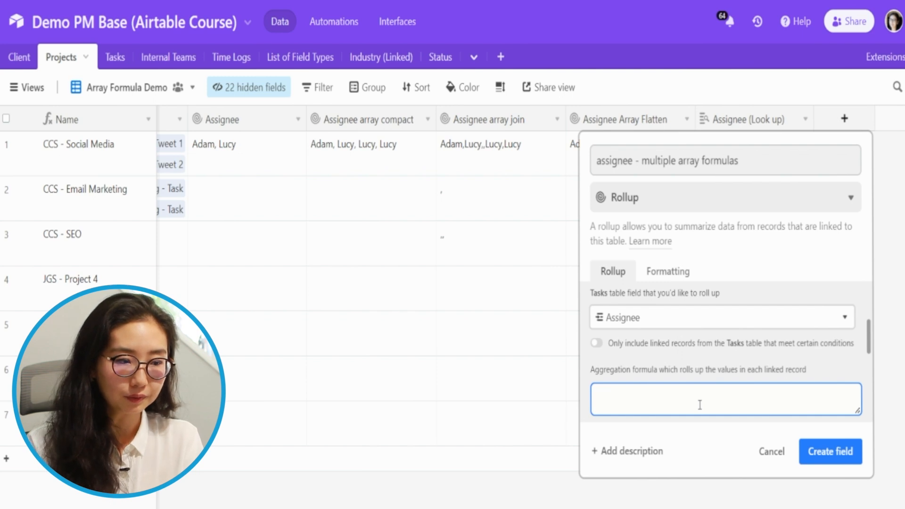
type("array")
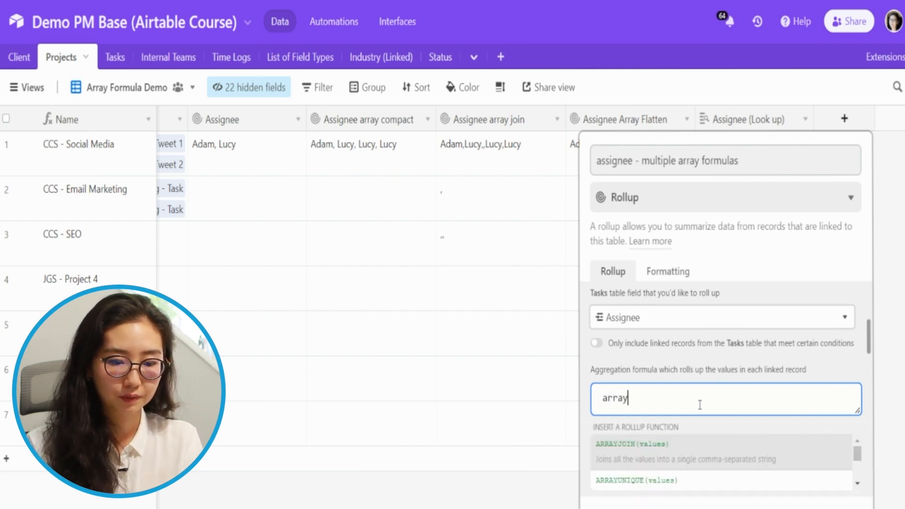
key("Down")
key("Return")
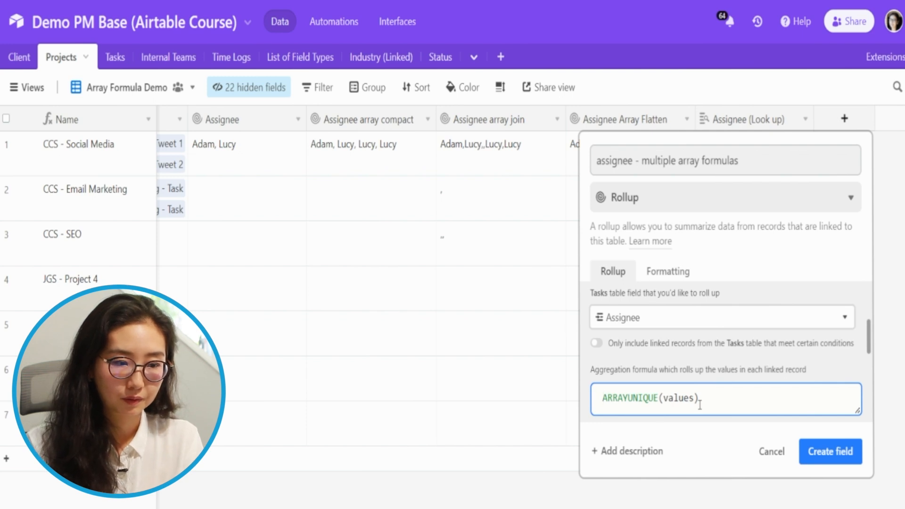
Wrap the formula as arraycompact(ARRAYUNIQUE(values)), create the field, and compare its CCS - Social Media value with the Assignee field's.
type("array")
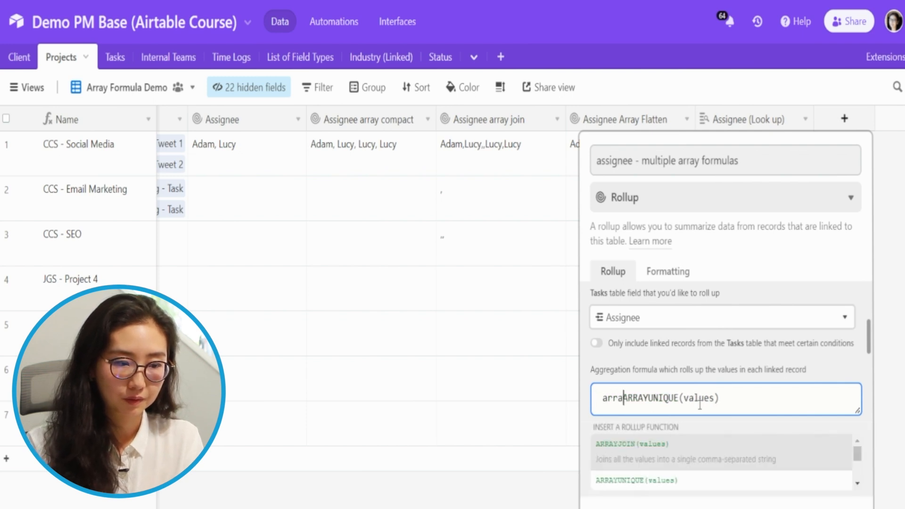
type("compac")
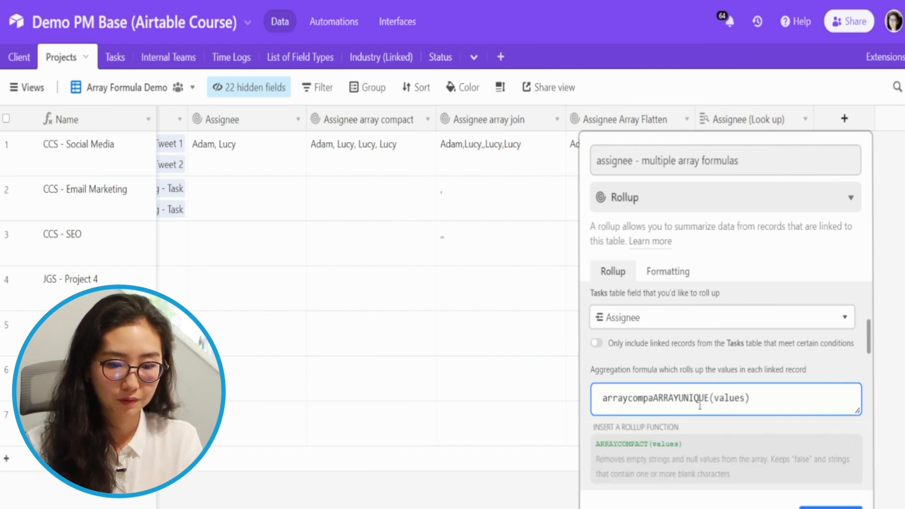
type("t(")
key("End")
type(")")
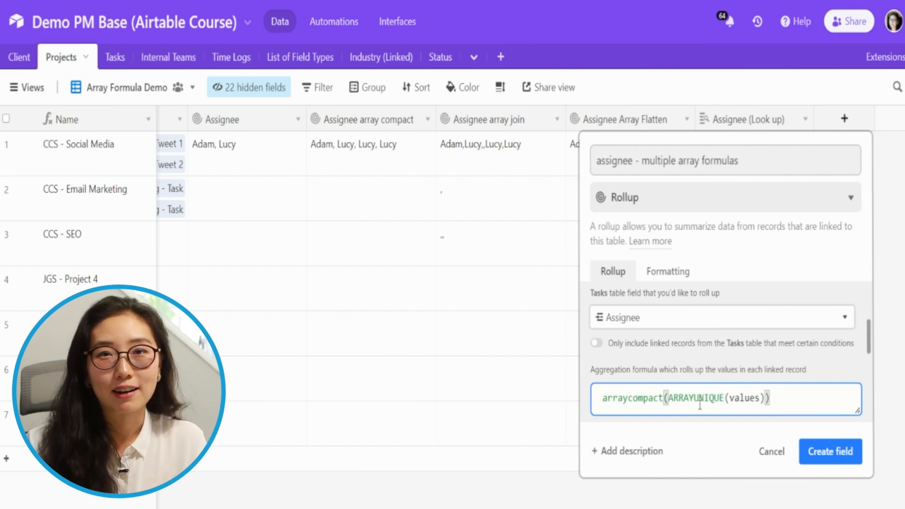
left_click(847, 452)
left_click(740, 162)
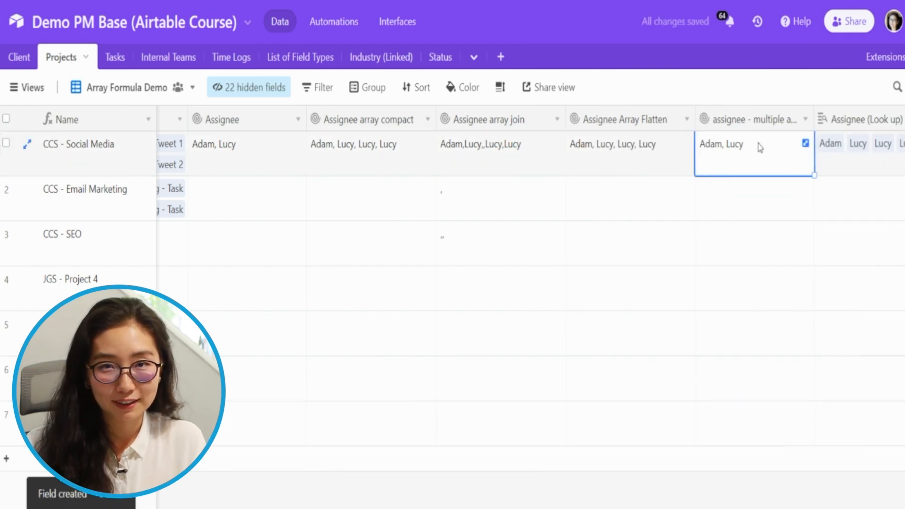
left_click(240, 157)
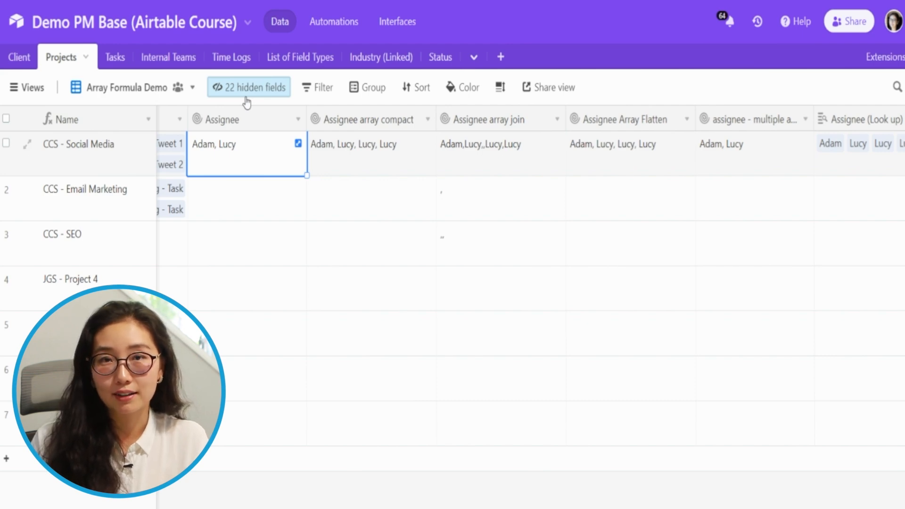
Rename the Assignee rollup field to Assignee - array unique, save it, and select the CCS - Social Media value in the multiple-formula field.
double_click(248, 119)
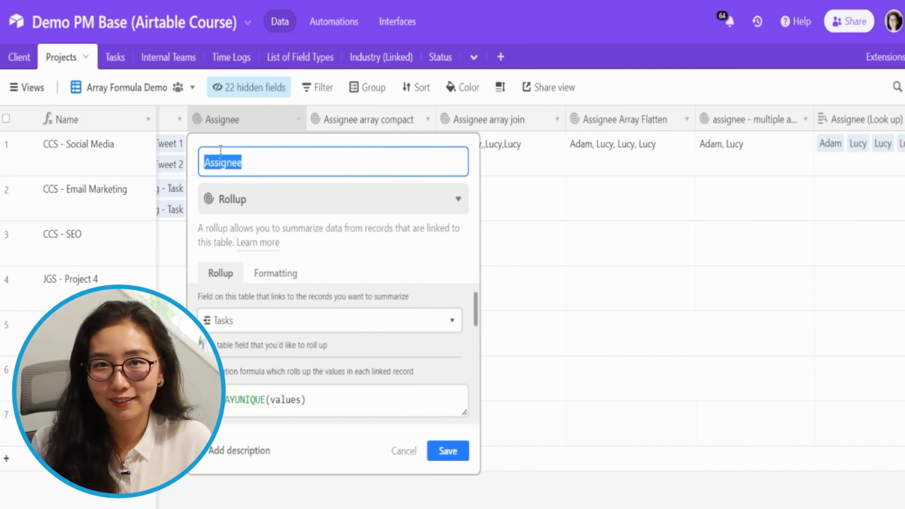
left_click(250, 168)
type("0 array unique")
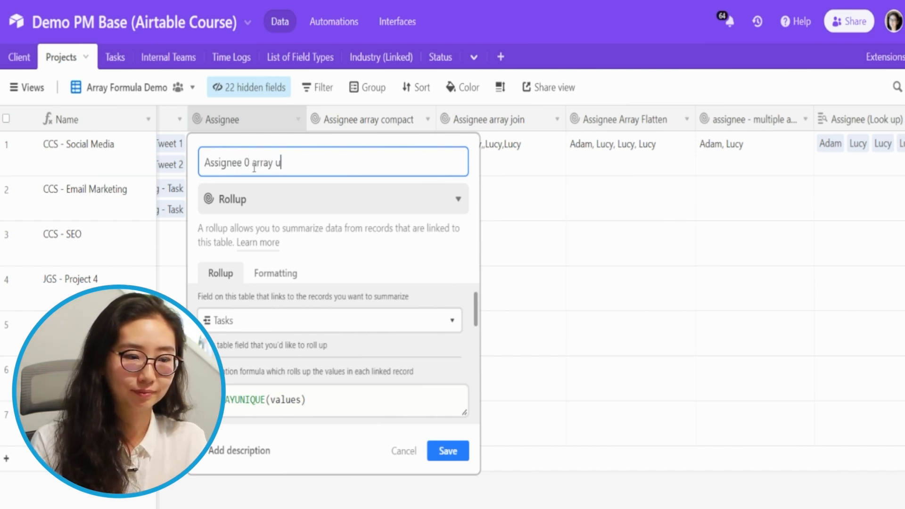
key("BackSpace")
key("BackSpace")
key("BackSpace")
key("BackSpace")
key("BackSpace")
key("BackSpace")
key("BackSpace")
key("BackSpace")
key("BackSpace")
key("BackSpace")
key("BackSpace")
key("BackSpace")
key("BackSpace")
key("BackSpace")
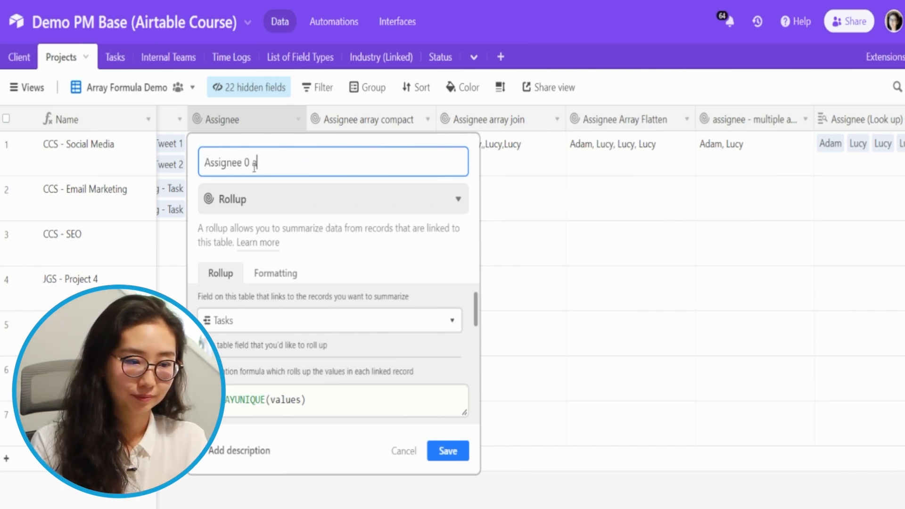
type("- arr")
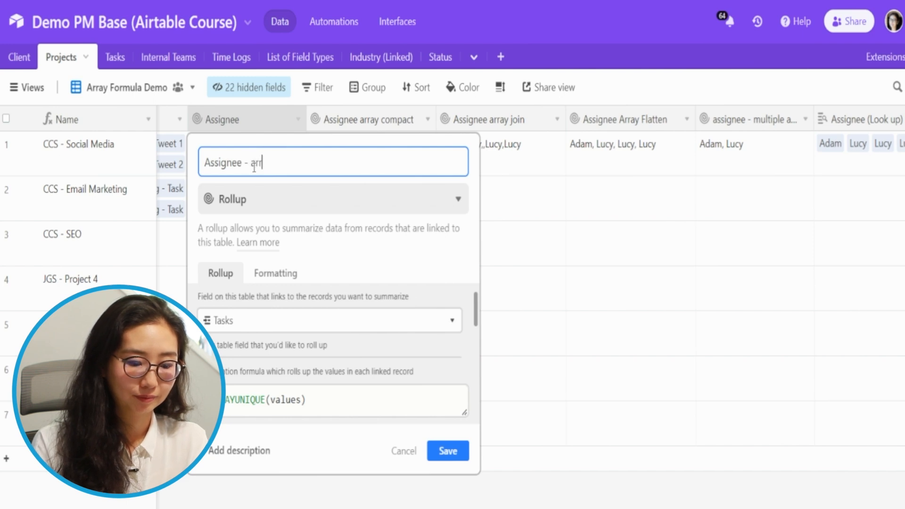
type("ay unique")
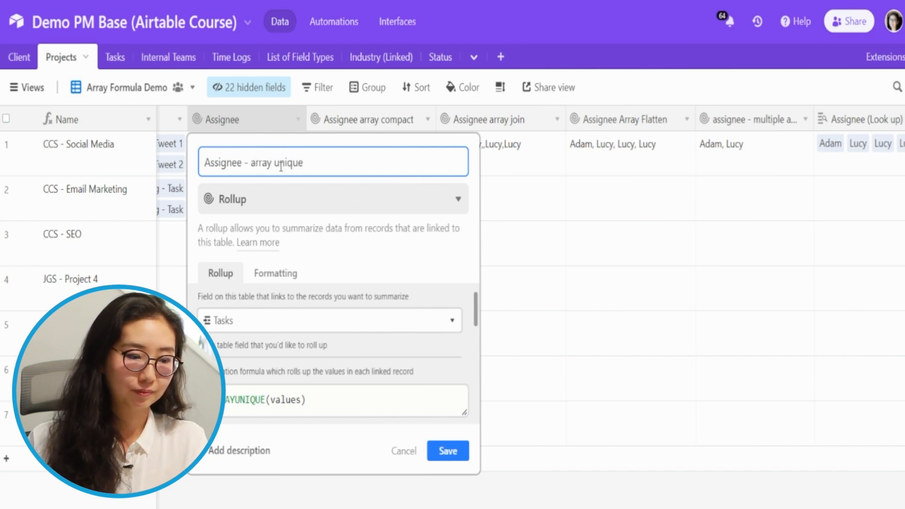
left_click(437, 462)
left_click(759, 173)
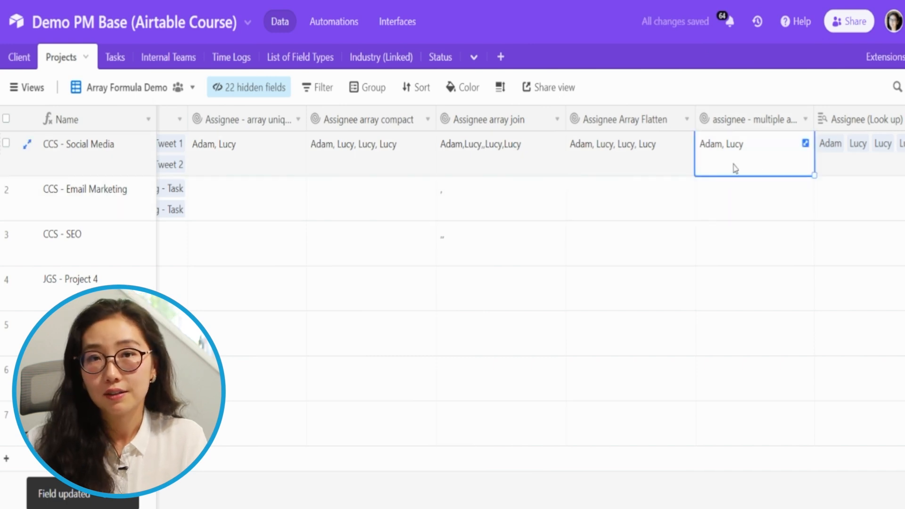